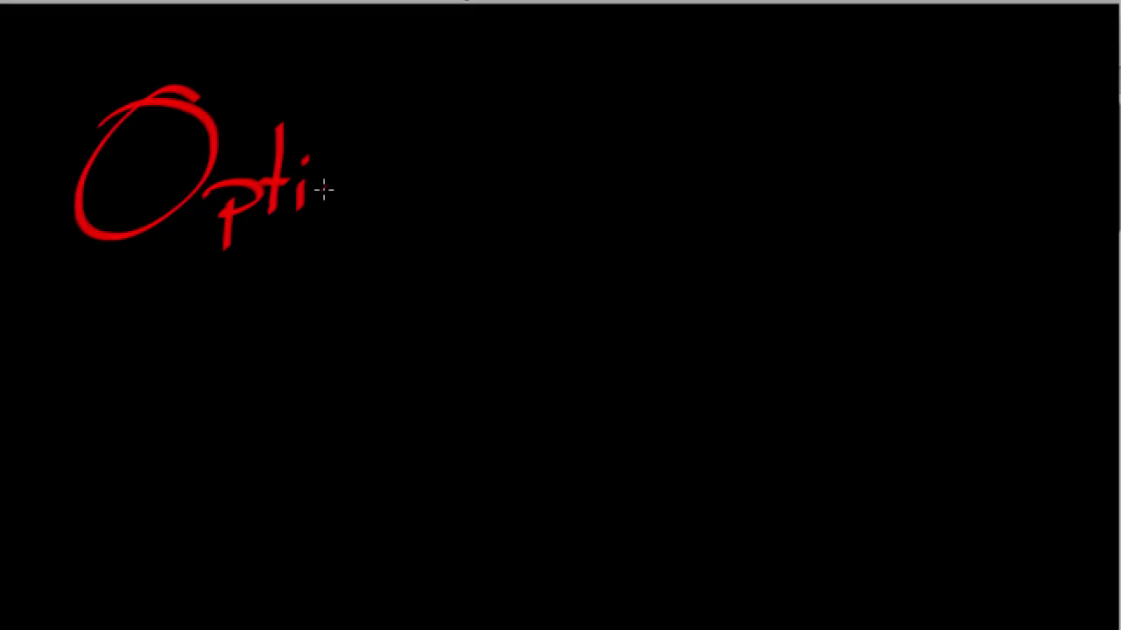
# Step: Play the handwritten red intro title about creating self-grading answer sheets
pyautogui.moveTo(315, 209); pyautogui.dragTo(365, 207)
pyautogui.moveTo(368, 180)
pyautogui.mouseDown()
pyautogui.moveTo(369, 206)
pyautogui.moveTo(413, 205)
pyautogui.mouseUp()
pyautogui.moveTo(399, 197); pyautogui.dragTo(436, 201)
pyautogui.moveTo(394, 290)
pyautogui.mouseDown()
pyautogui.moveTo(503, 420)
pyautogui.moveTo(657, 448)
pyautogui.moveTo(721, 528)
pyautogui.moveTo(864, 534)
pyautogui.mouseUp()
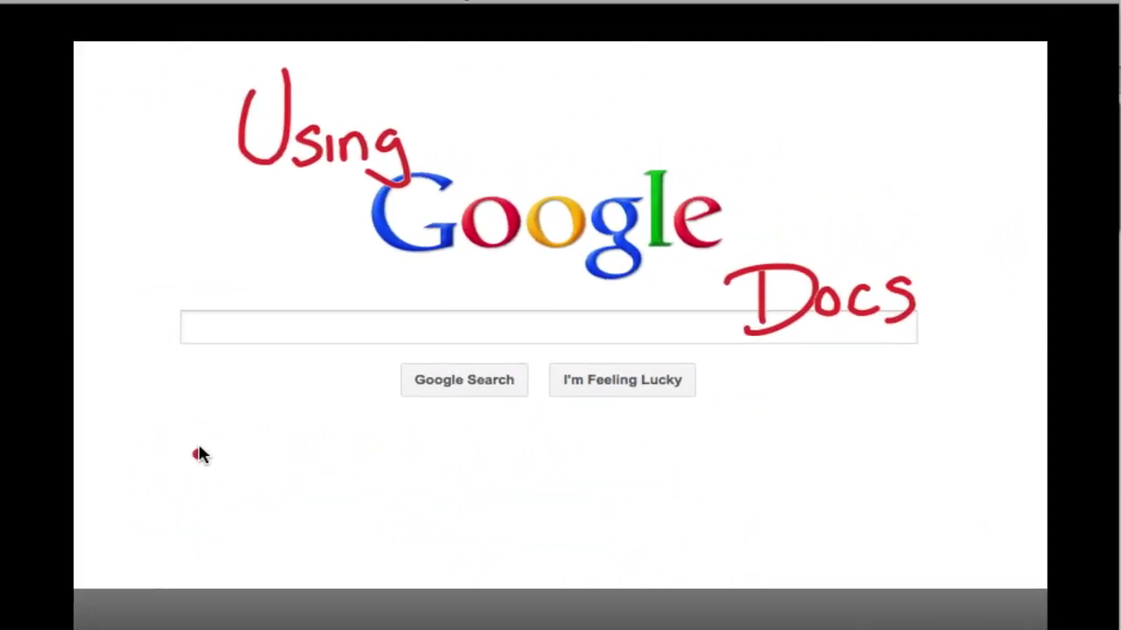
pyautogui.moveTo(200, 454)
pyautogui.mouseDown()
pyautogui.moveTo(674, 464)
pyautogui.moveTo(855, 440)
pyautogui.moveTo(916, 469)
pyautogui.mouseUp()
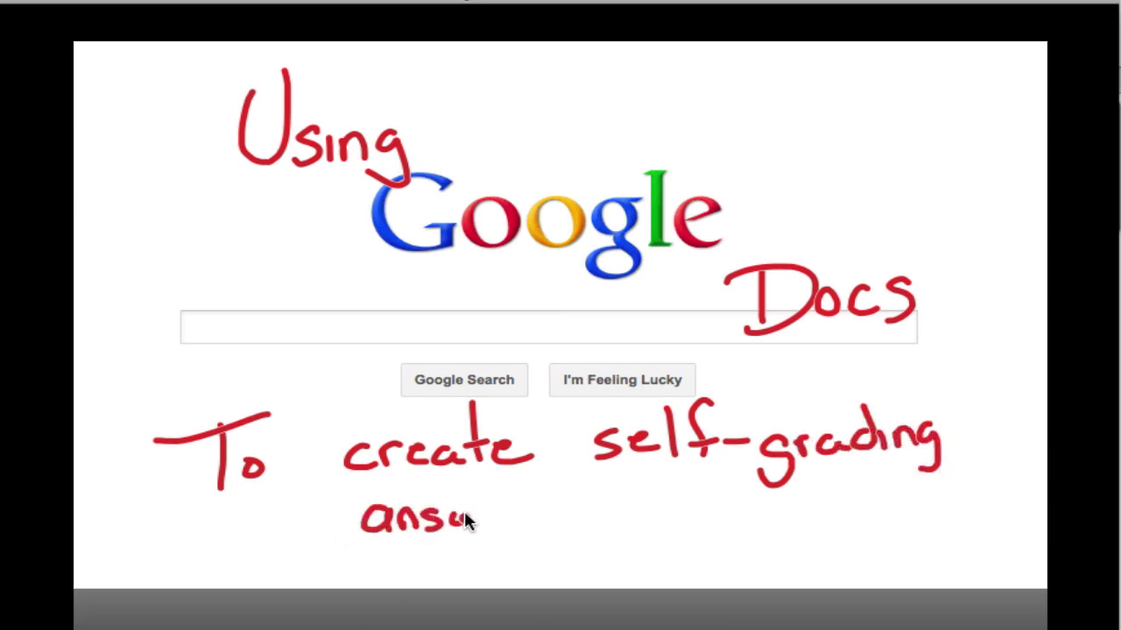
pyautogui.moveTo(464, 517)
pyautogui.mouseDown()
pyautogui.moveTo(675, 500)
pyautogui.moveTo(727, 521)
pyautogui.mouseUp()
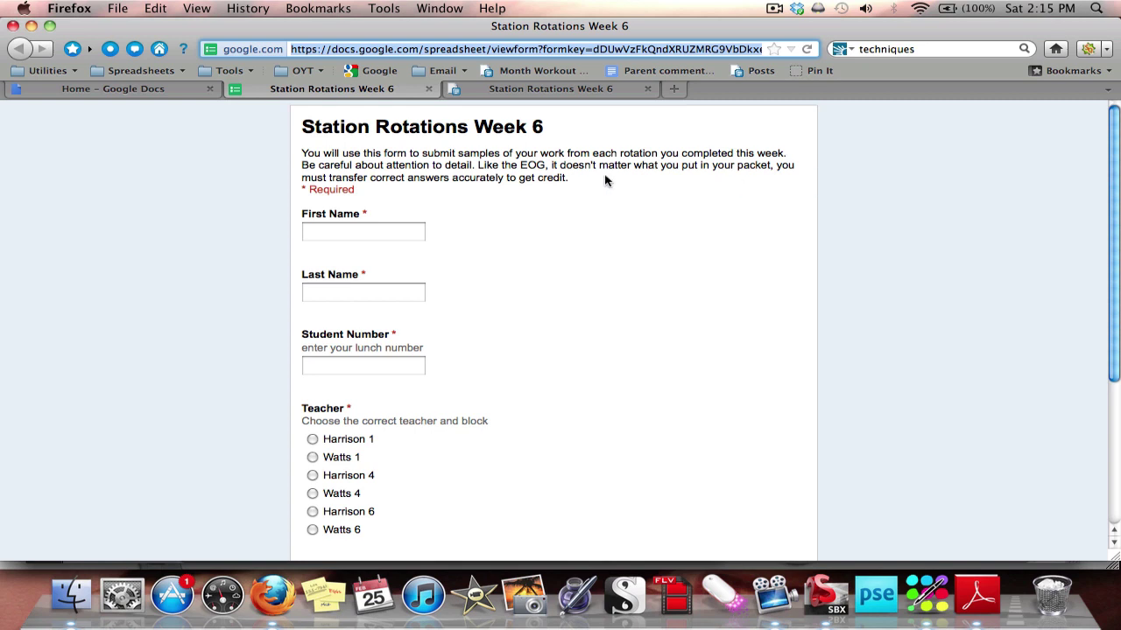
# Step: Look over the sample Station Rotations Week 6 form, then view its response spreadsheet
pyautogui.scroll(-5, 604, 180)
pyautogui.scroll(4, 604, 181)
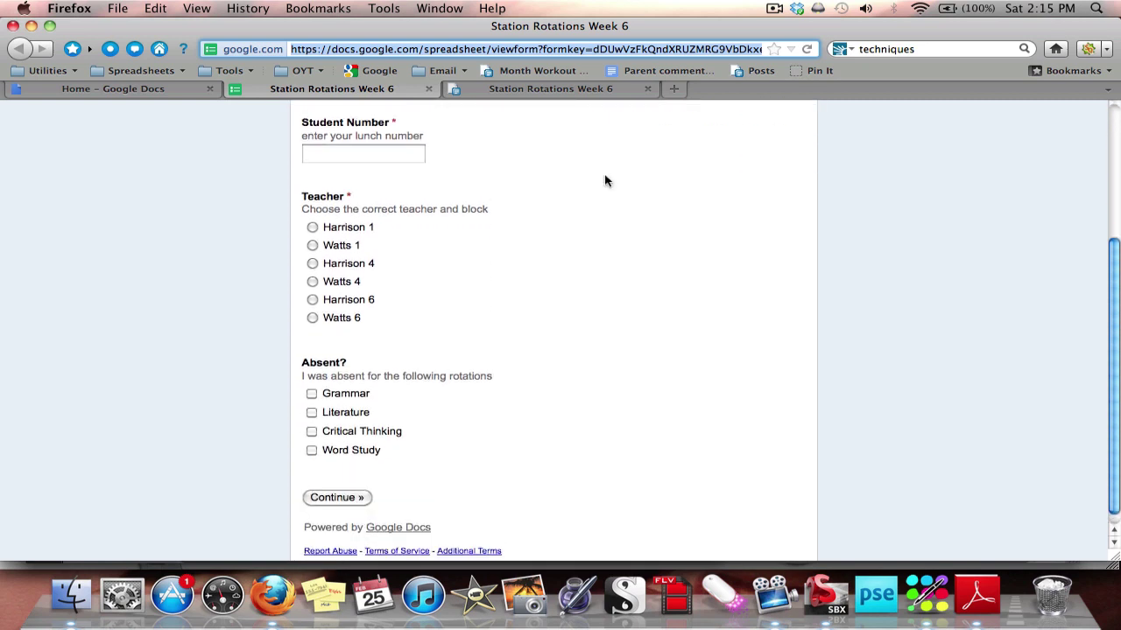
pyautogui.scroll(1, 605, 181)
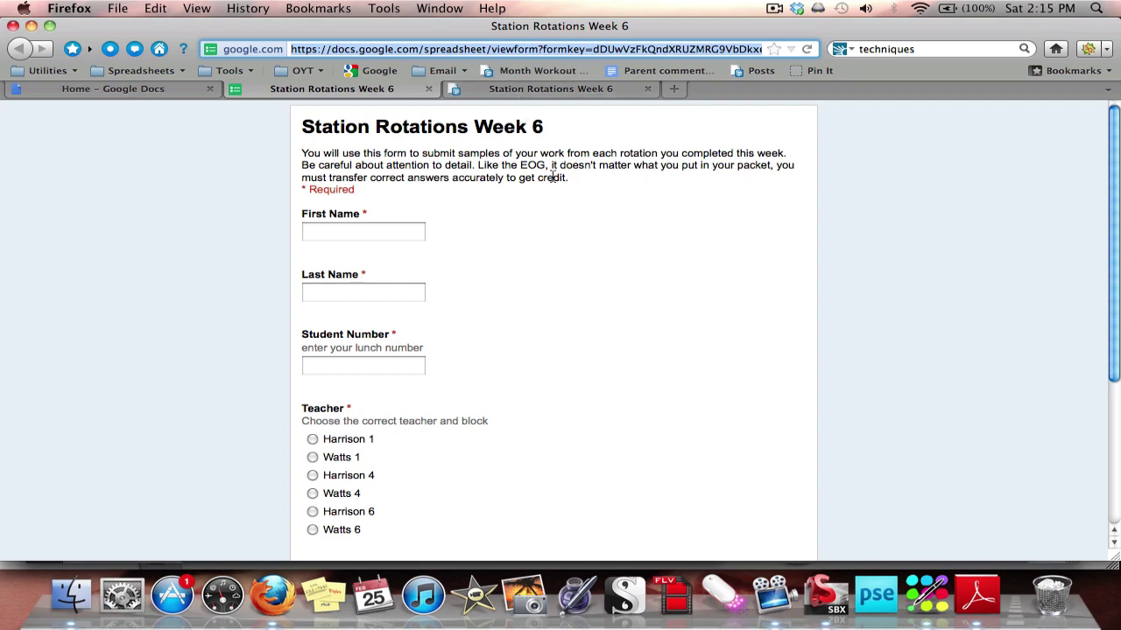
pyautogui.scroll(-1, 543, 193)
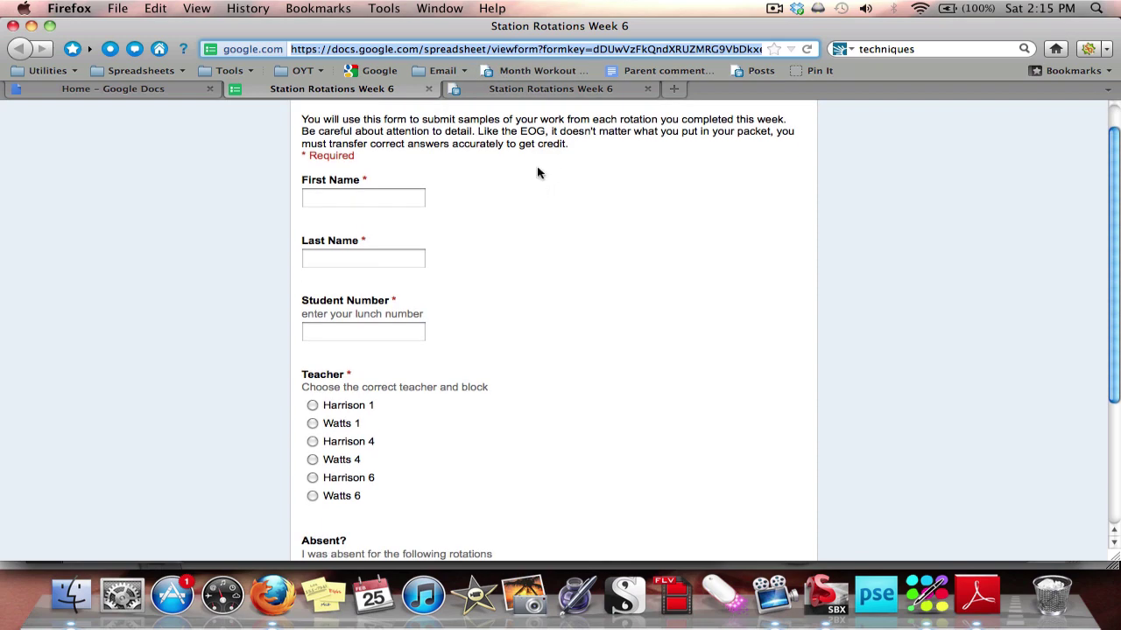
pyautogui.click(537, 91)
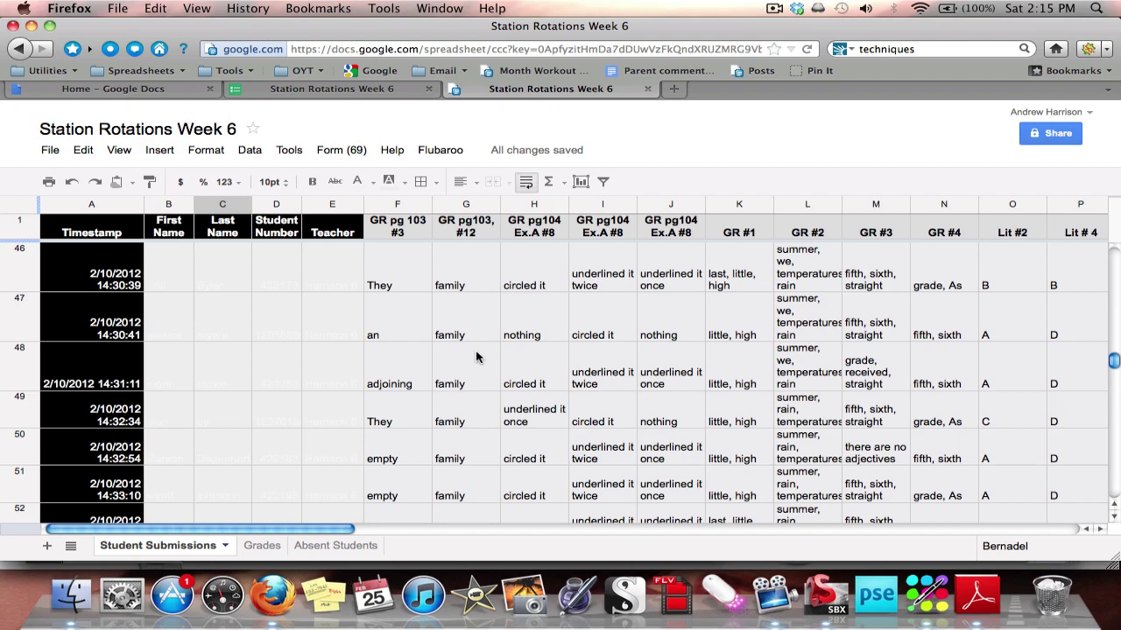
# Step: Browse the Student Submissions responses and Flubaroo menu, then view the Grades sheet
pyautogui.hscroll(15, 475, 356)
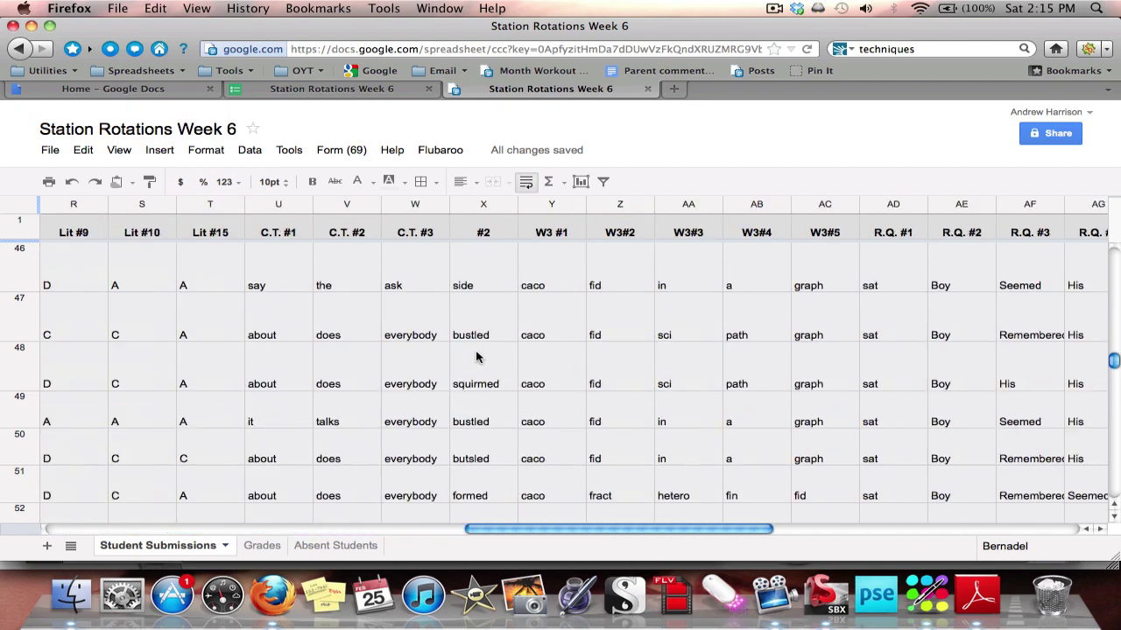
pyautogui.scroll(-8, 476, 357)
pyautogui.hscroll(-15, 475, 356)
pyautogui.scroll(-8, 475, 356)
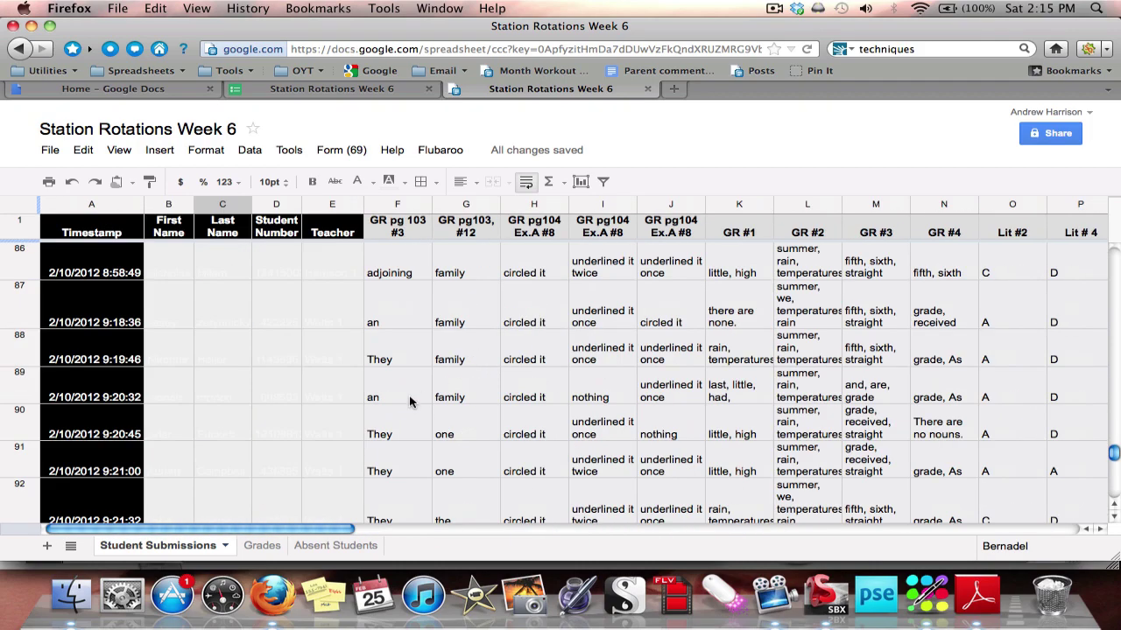
pyautogui.click(440, 150)
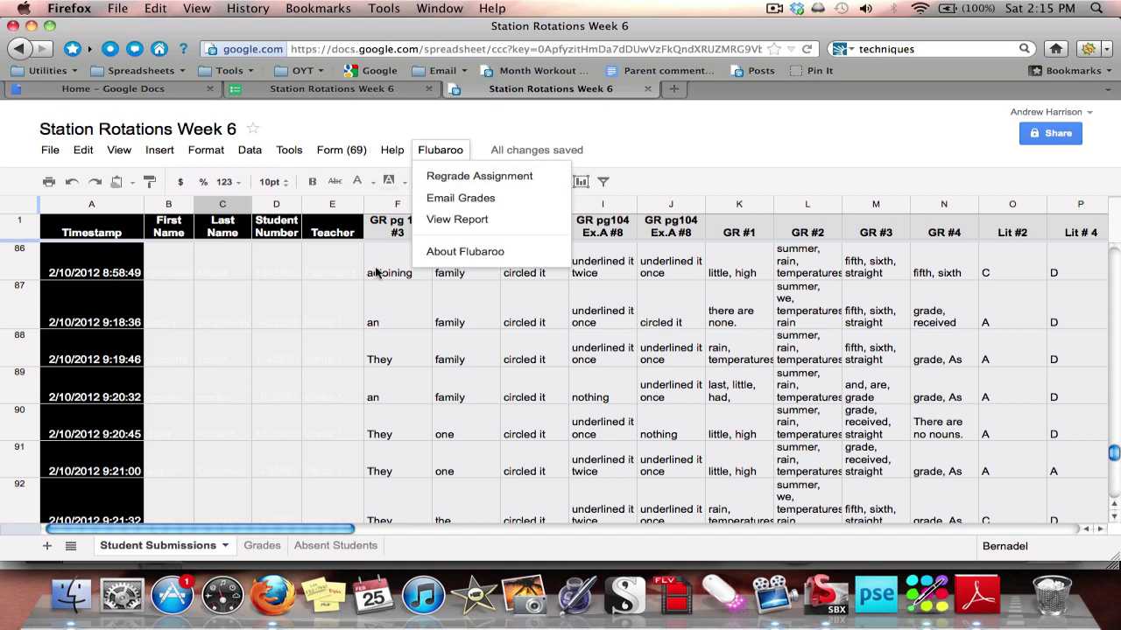
pyautogui.click(260, 548)
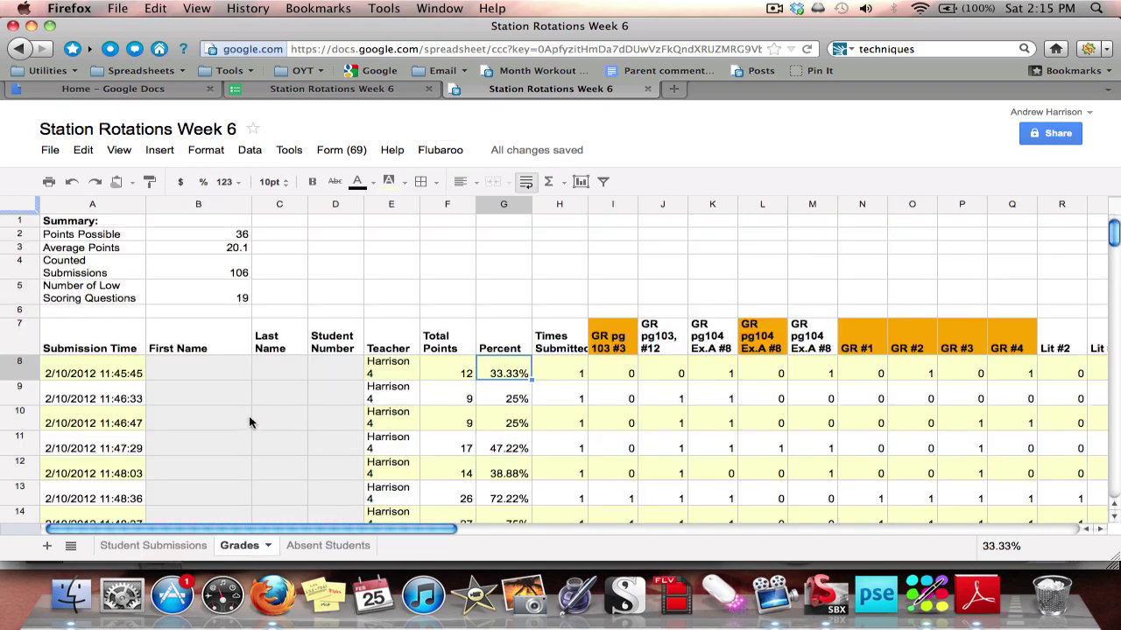
pyautogui.scroll(-1, 247, 402)
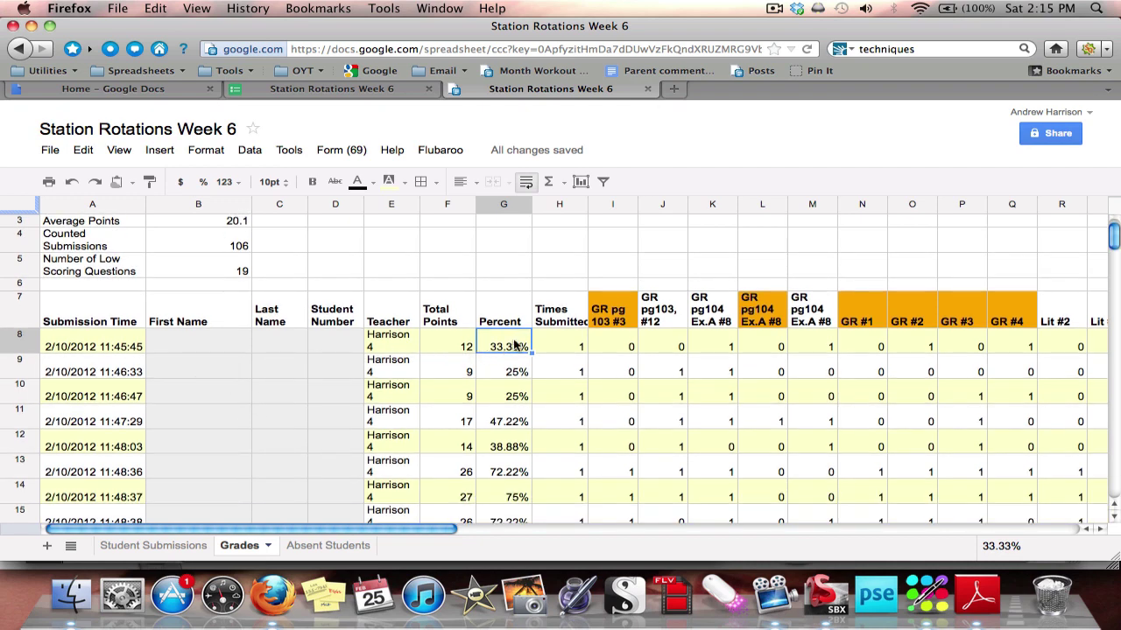
pyautogui.hscroll(5, 515, 346)
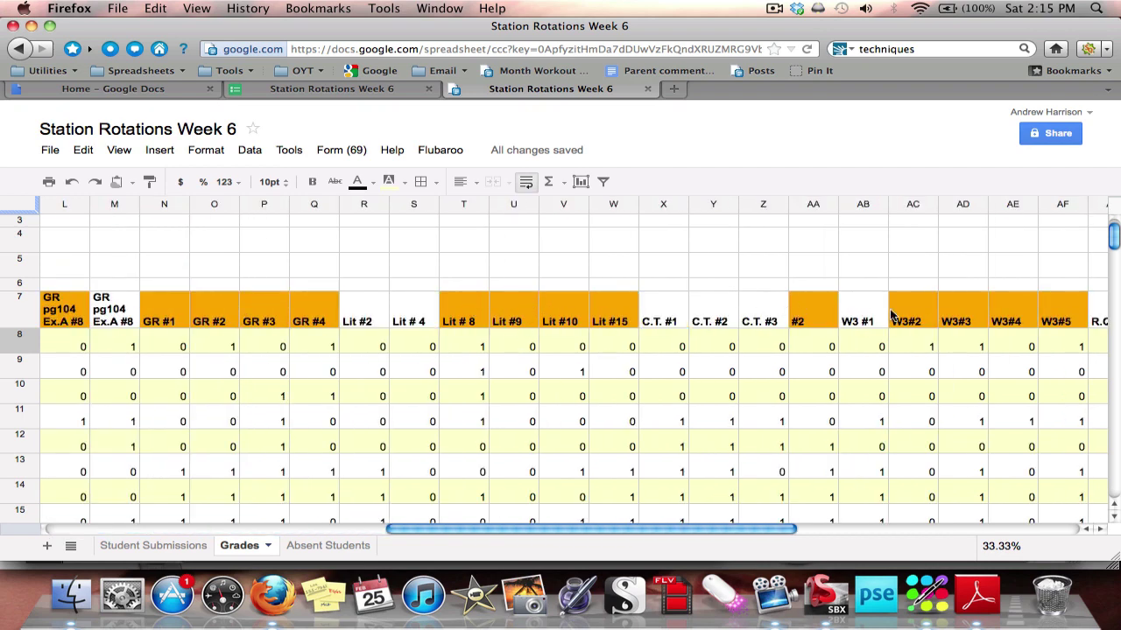
pyautogui.scroll(-20, 798, 410)
pyautogui.hscroll(-3, 799, 410)
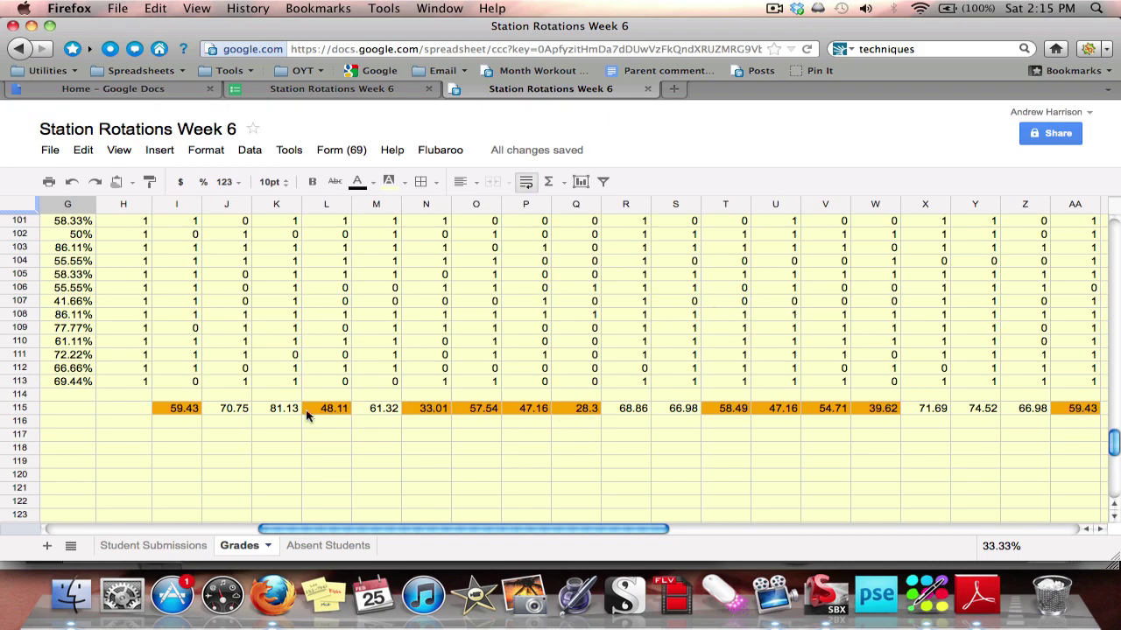
pyautogui.scroll(20, 294, 419)
pyautogui.hscroll(-3, 294, 419)
pyautogui.scroll(6, 294, 419)
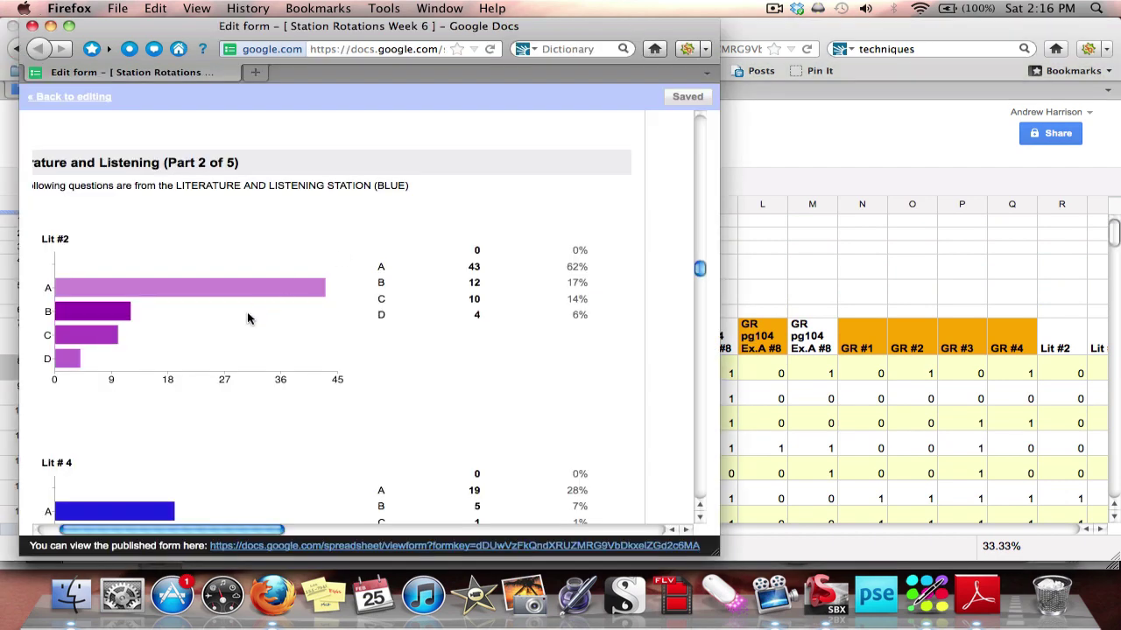
# Step: Scroll through the response summary's bar and pie charts
pyautogui.scroll(5, 247, 318)
pyautogui.scroll(10, 247, 318)
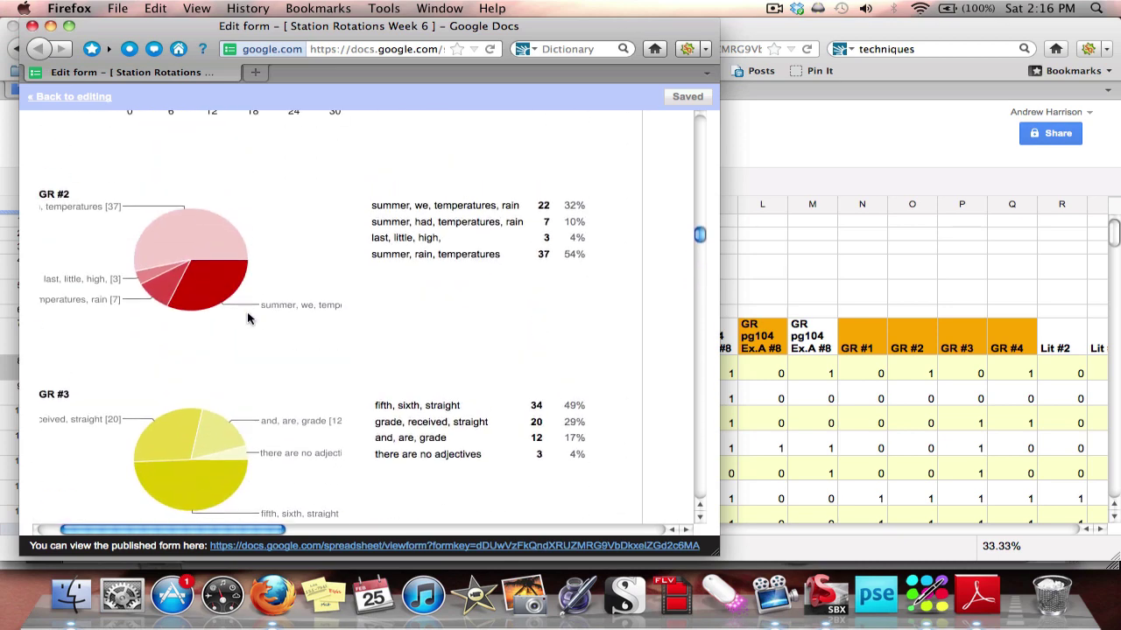
pyautogui.scroll(5, 247, 311)
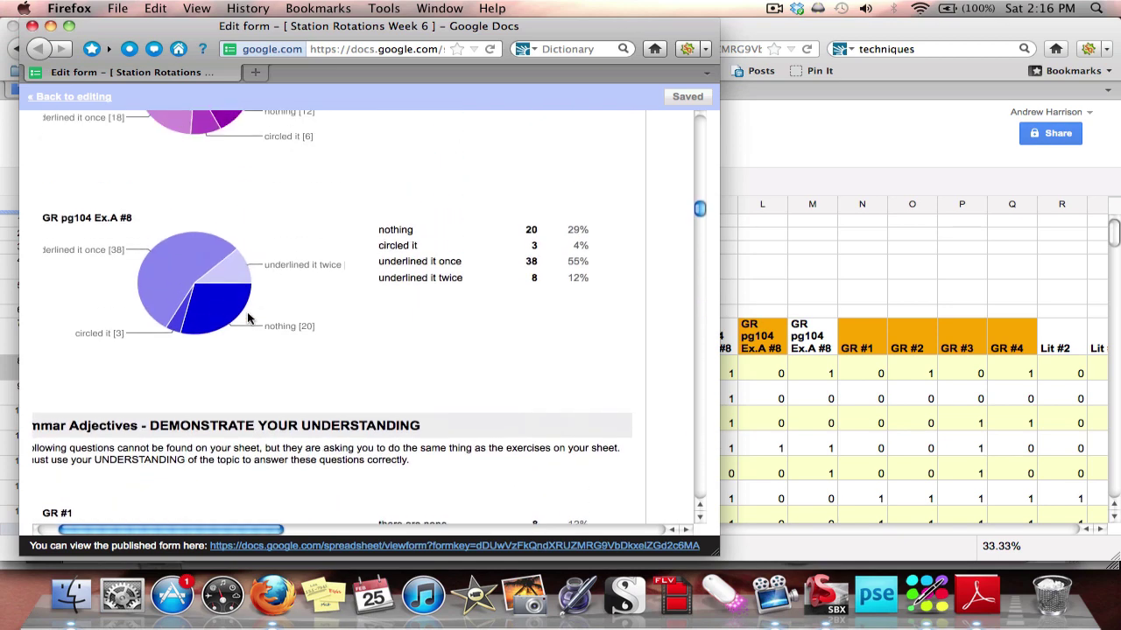
pyautogui.scroll(-4, 247, 316)
pyautogui.scroll(2, 408, 254)
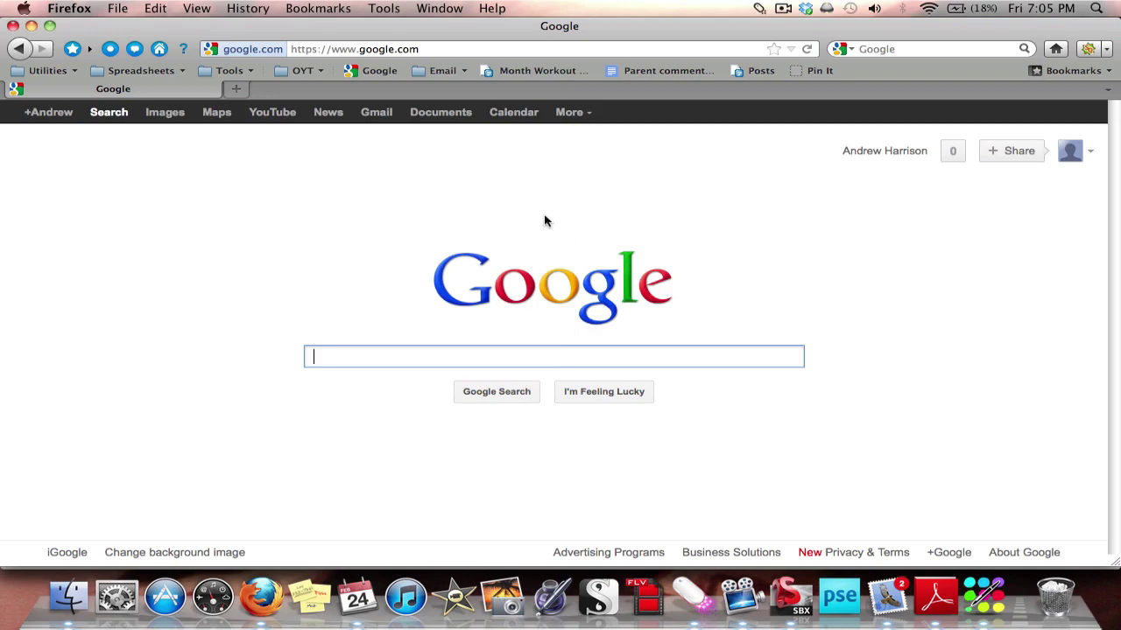
# Step: Create a new Form from the CREATE menu in the Google Docs file list
pyautogui.click(438, 114)
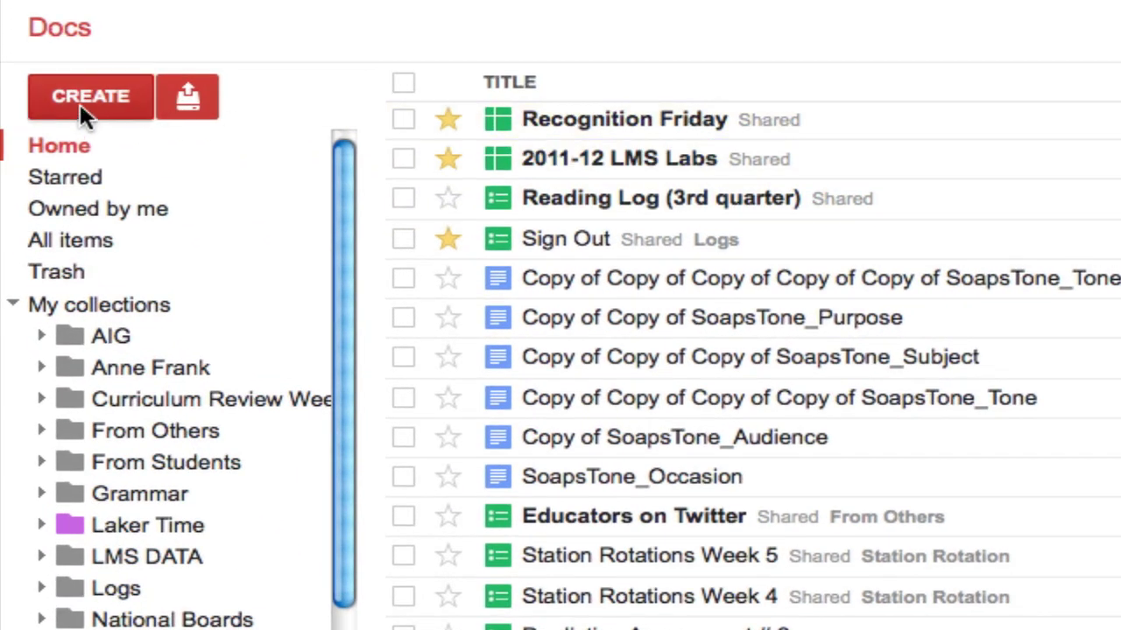
pyautogui.click(80, 104)
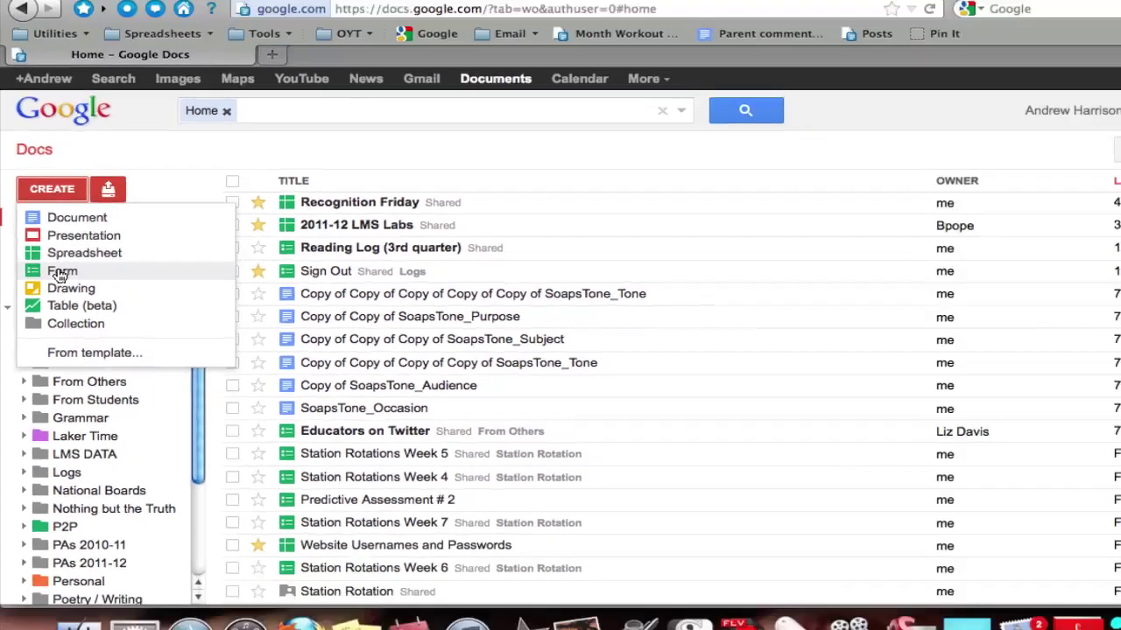
pyautogui.click(105, 239)
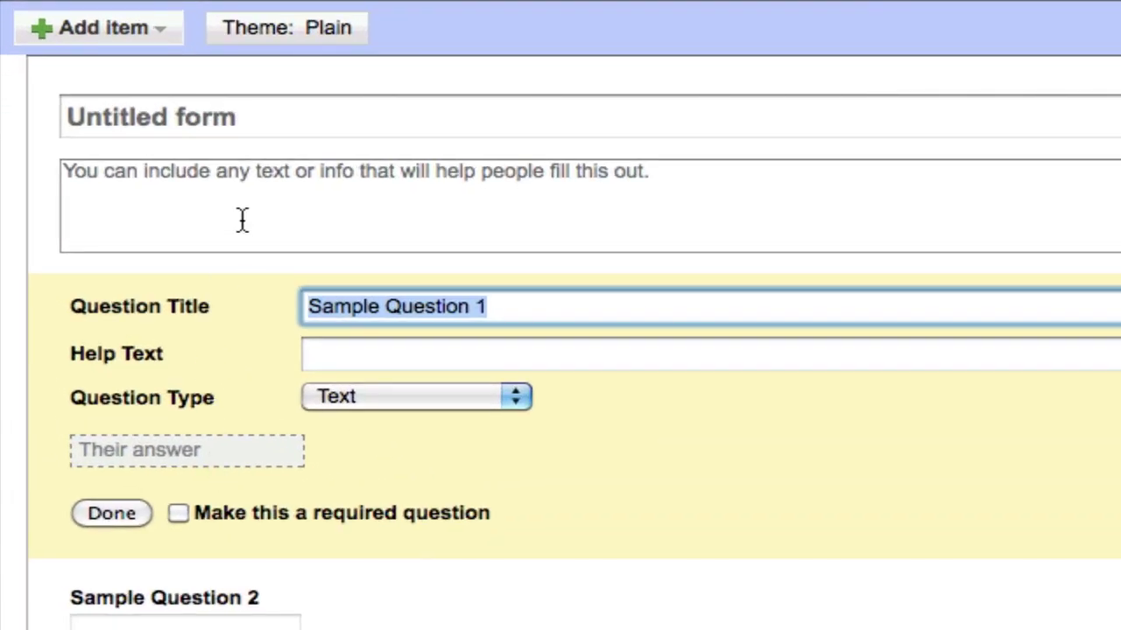
# Step: Title the form 'Generic Answer Sheet' and paste in its description sentence
pyautogui.click(250, 135)
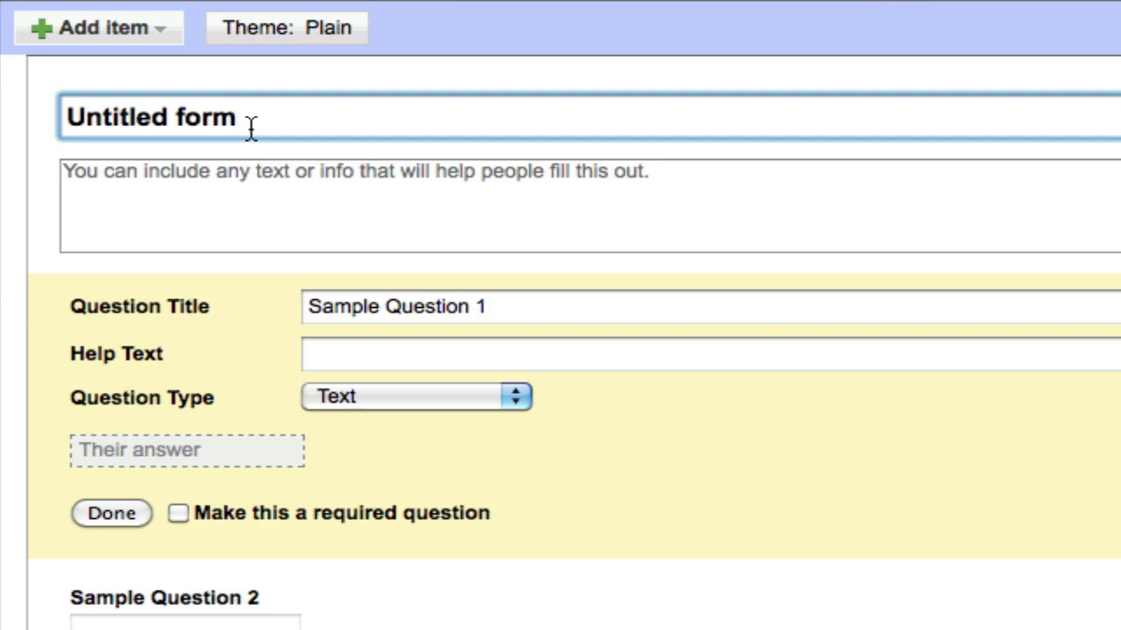
pyautogui.tripleClick(250, 125)
pyautogui.write('Generic Answer Sheet')
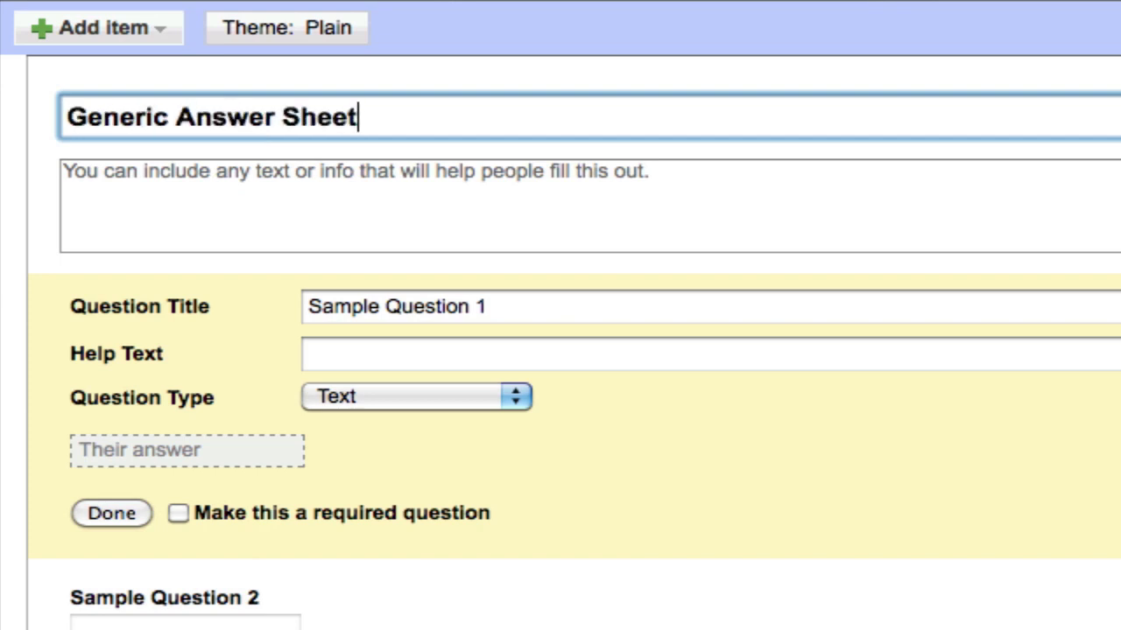
pyautogui.click(345, 201)
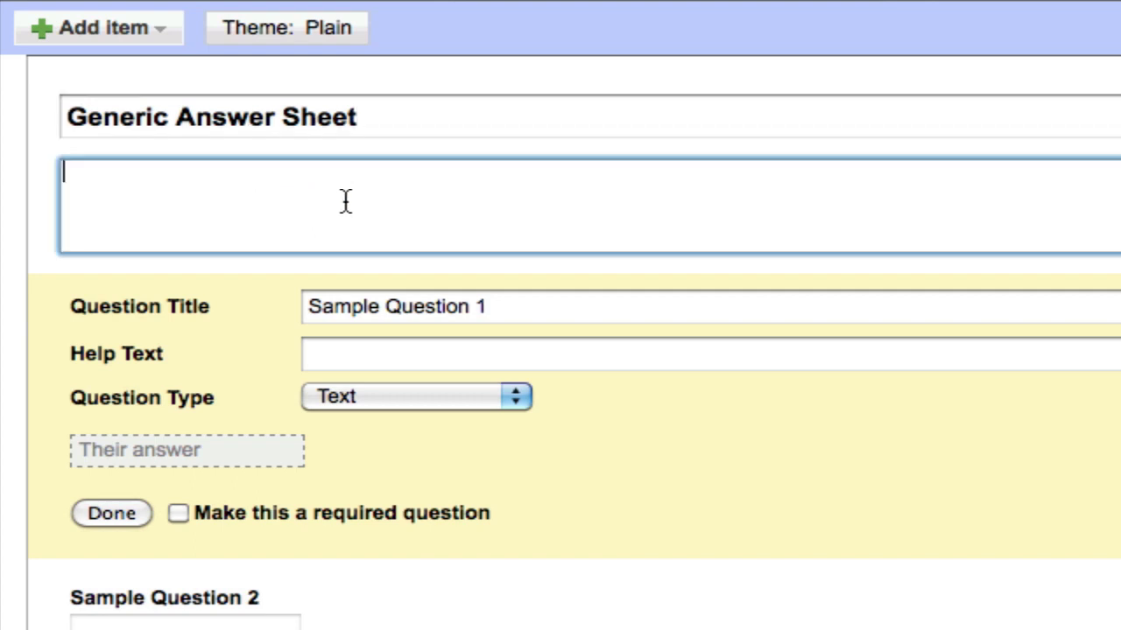
pyautogui.write('Please fill out the answers below based on the answers you put on your sheet.')
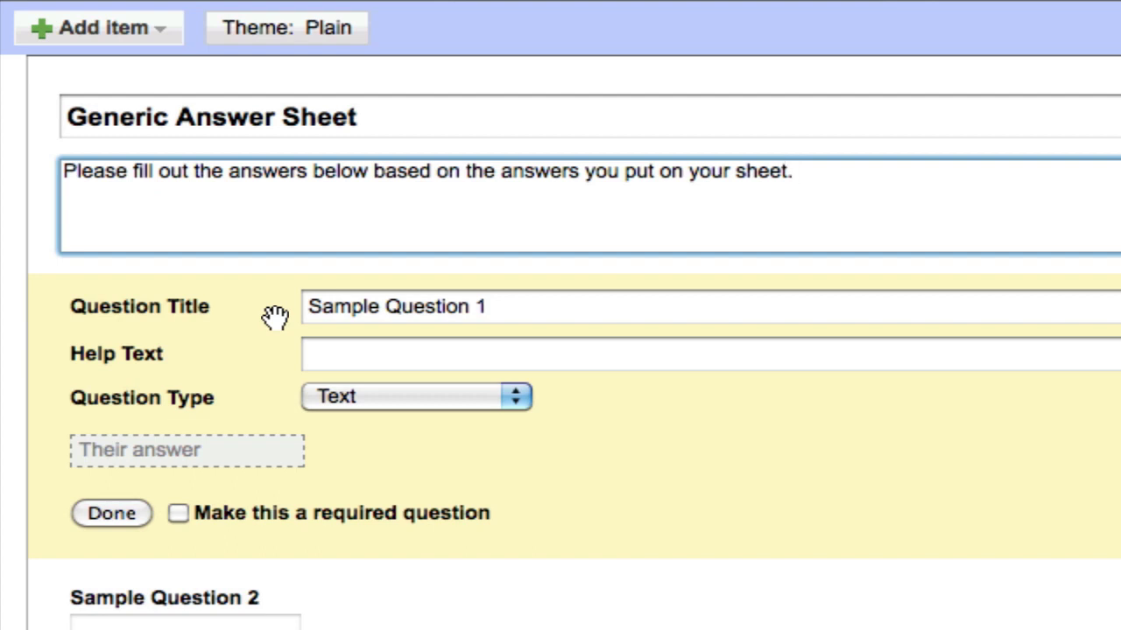
# Step: Select the entire Sample Question 1 title for replacement
pyautogui.click(382, 306)
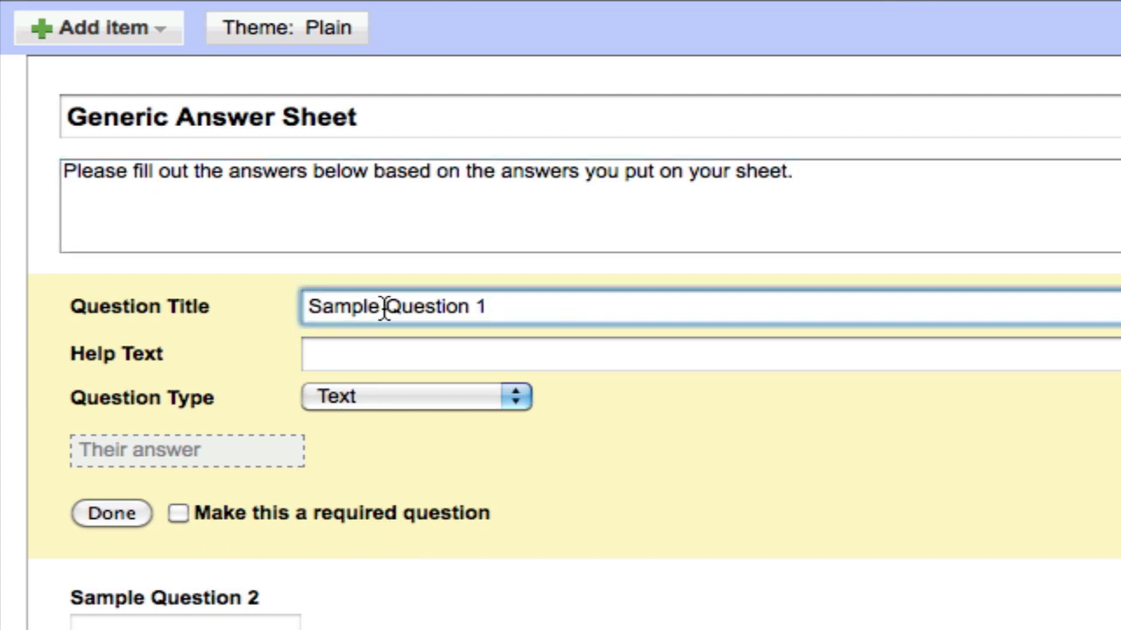
pyautogui.doubleClick(384, 306)
pyautogui.click(385, 306)
pyautogui.tripleClick(384, 306)
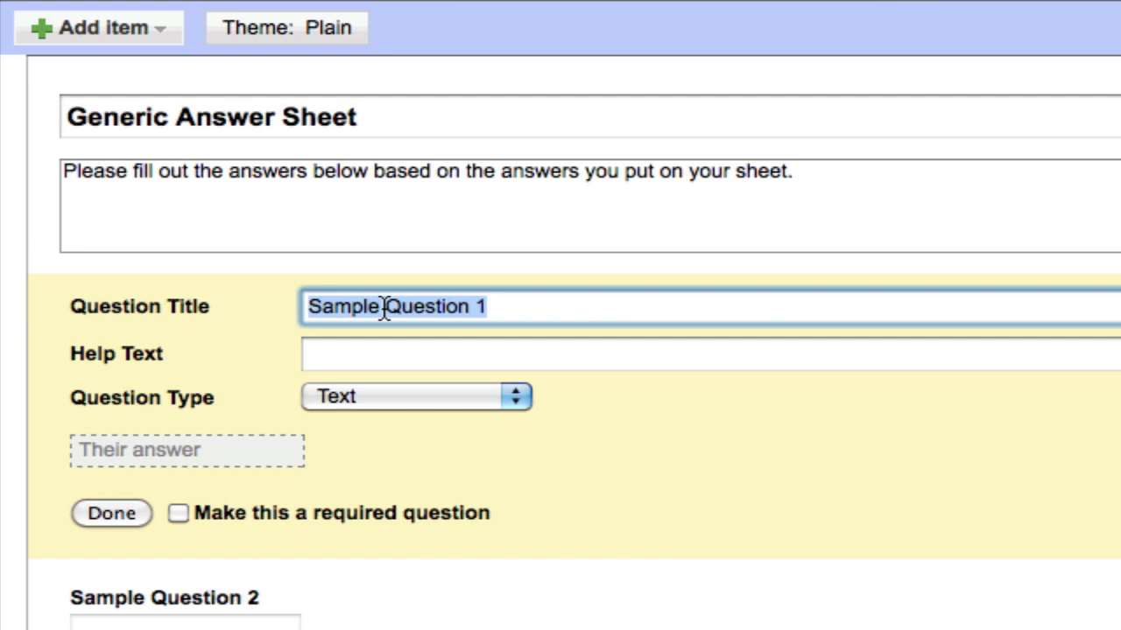
# Step: Make question 1 a required 'First' question with help text 'Please put your first name'
pyautogui.write('First')
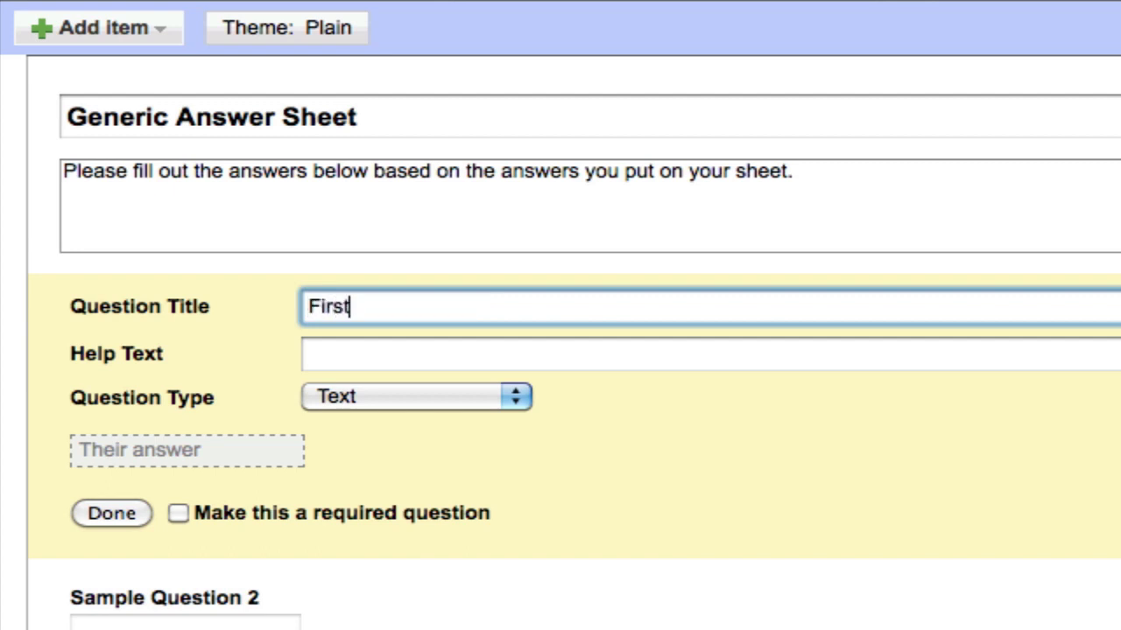
pyautogui.click(308, 354)
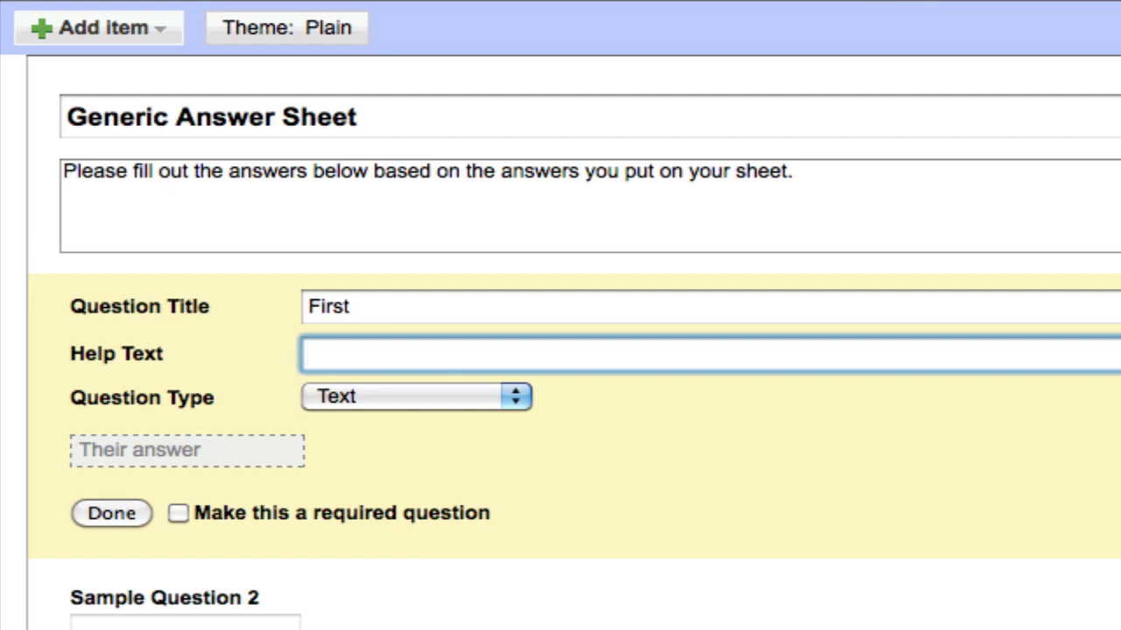
pyautogui.write('Please put your first name')
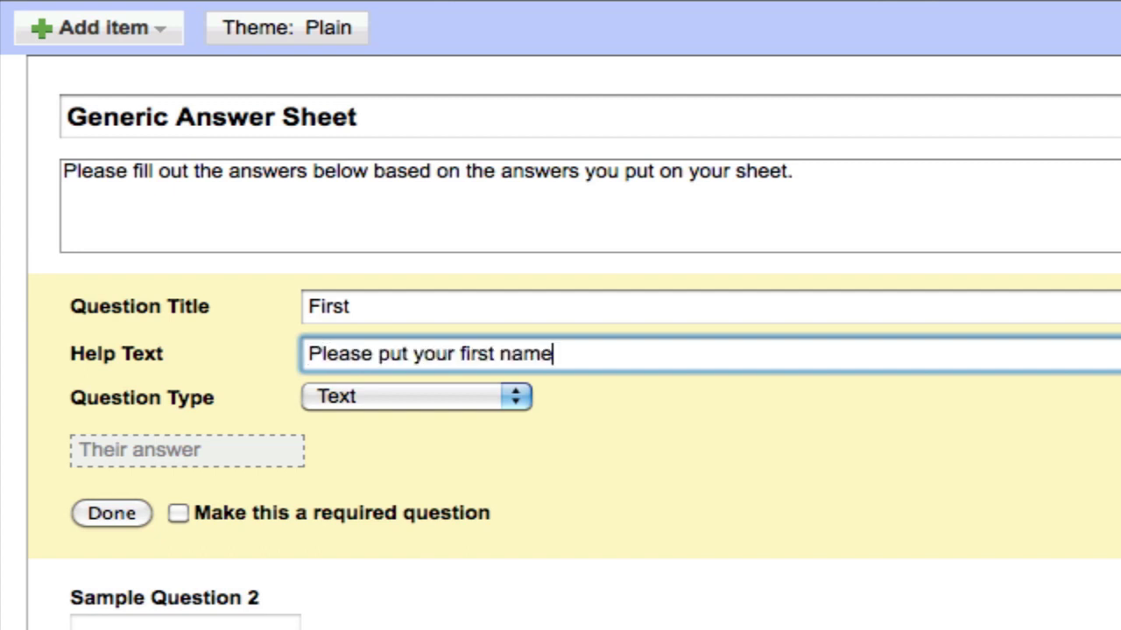
pyautogui.press('Tab')
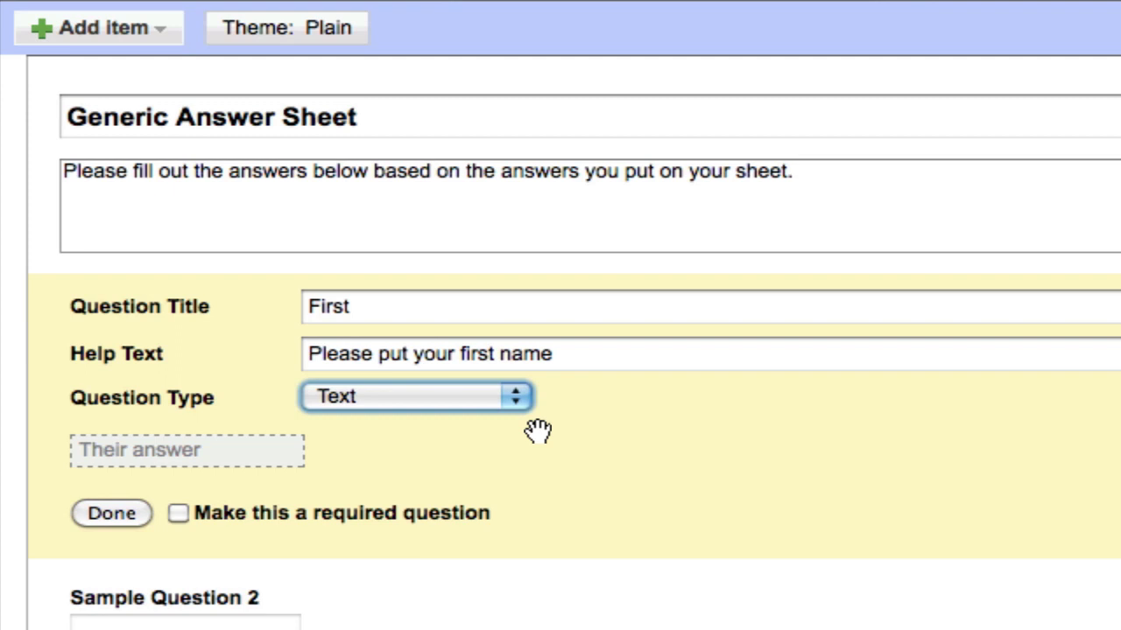
pyautogui.click(178, 515)
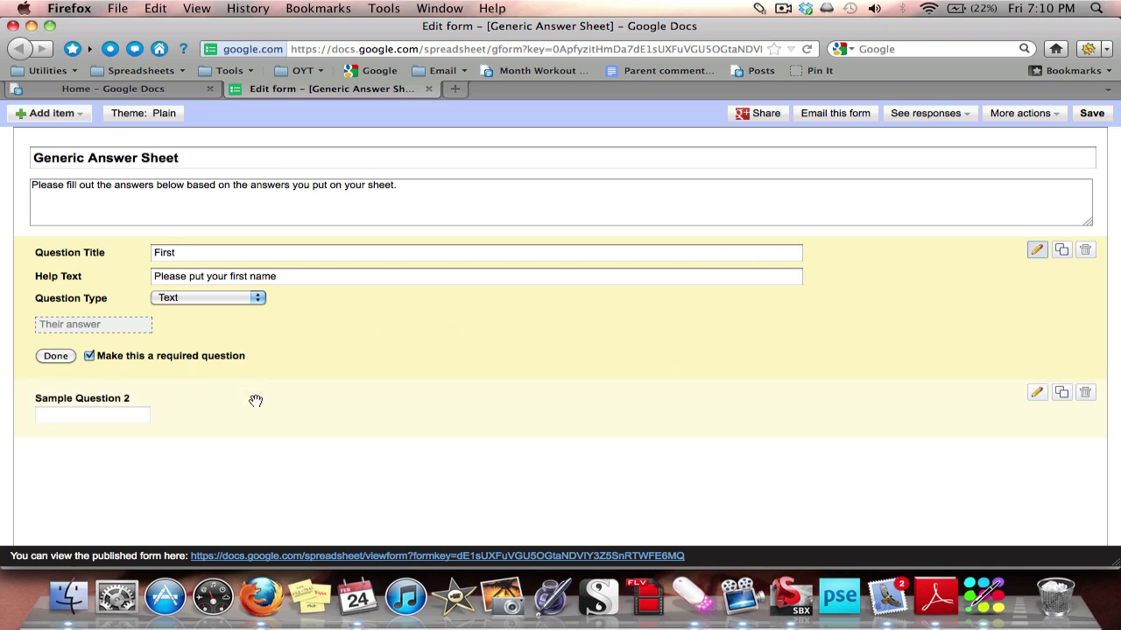
# Step: Make Sample Question 2 a required 'Last' question with help text 'Please include your last name'
pyautogui.click(1037, 396)
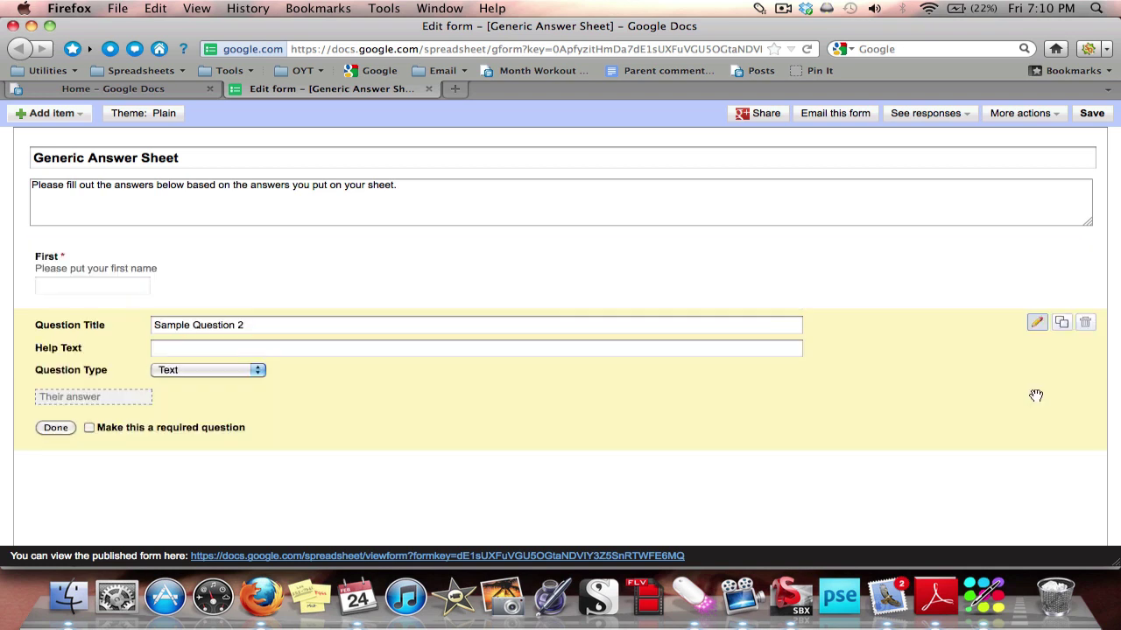
pyautogui.click(263, 325)
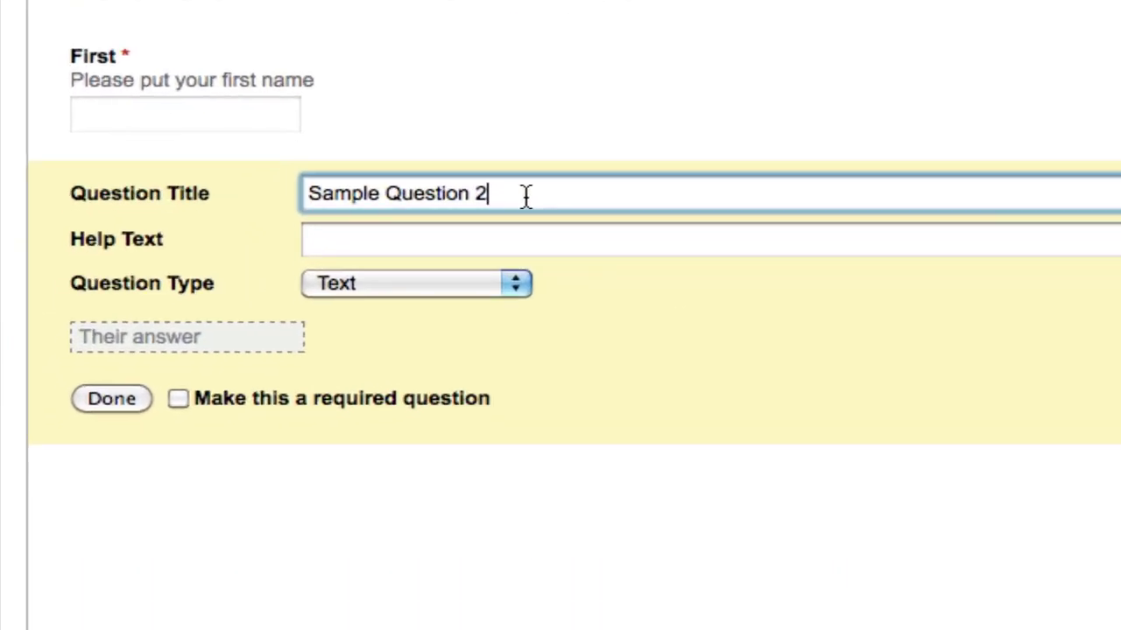
pyautogui.press('super+a')
pyautogui.write('Last')
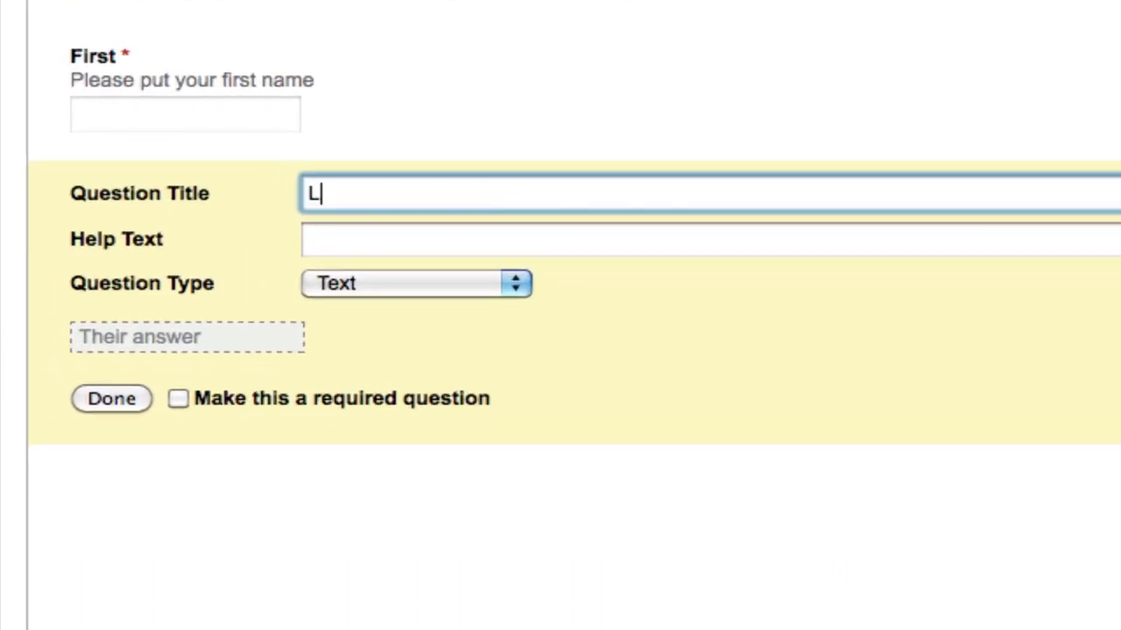
pyautogui.click(309, 239)
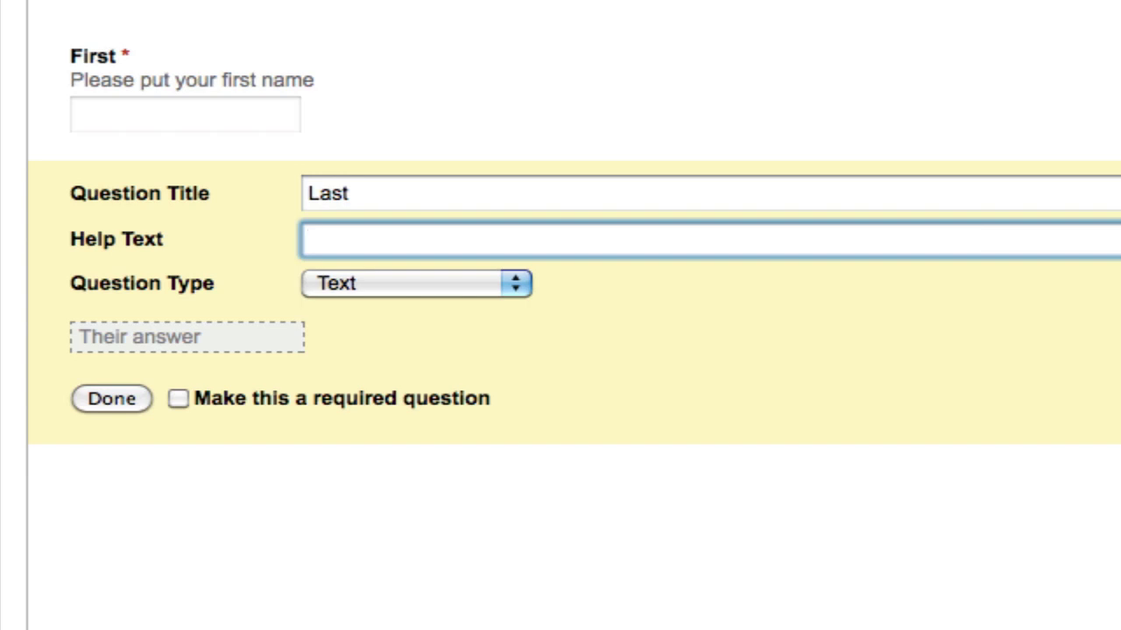
pyautogui.write('Please include your last name')
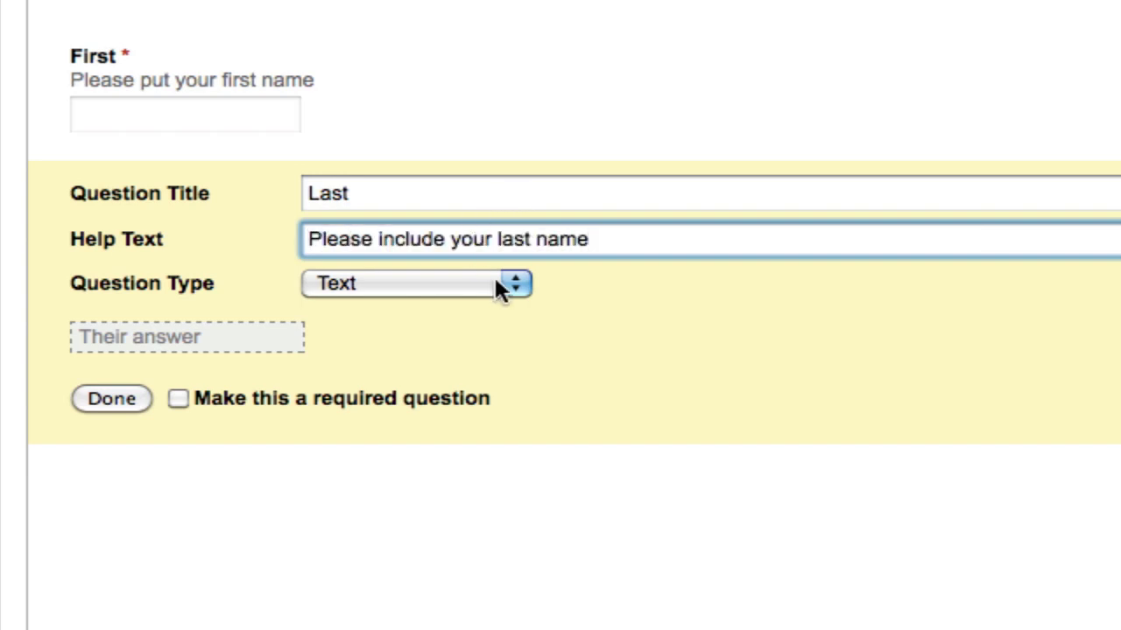
pyautogui.click(179, 400)
pyautogui.click(112, 398)
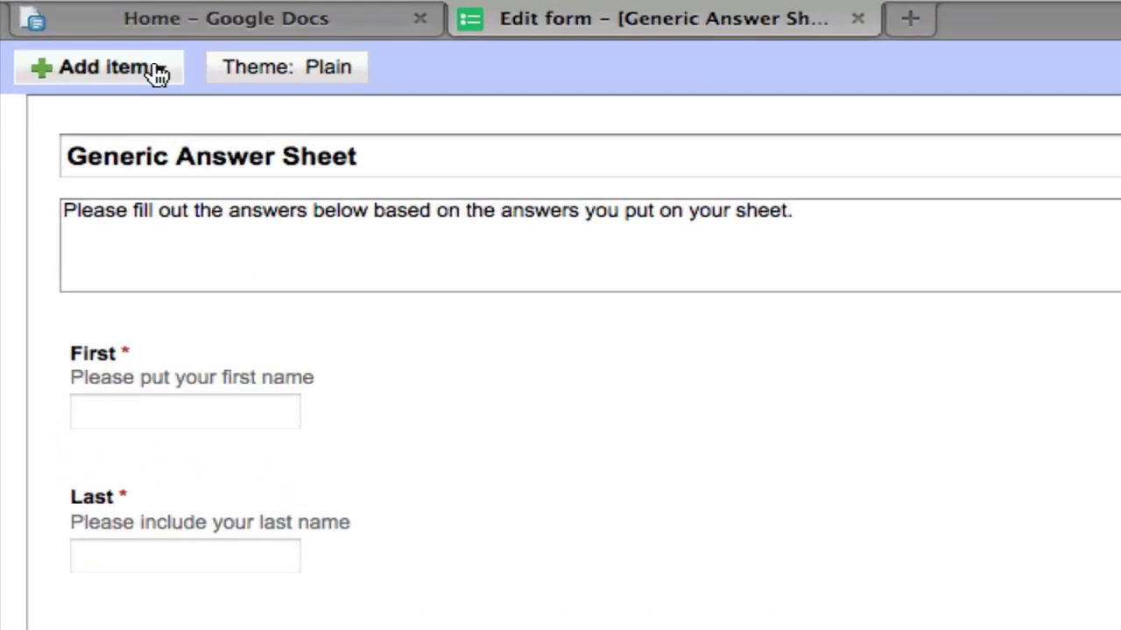
# Step: Add a choose-from-a-list question 'Class' with help text 'Select your teacher and block you have the class.'
pyautogui.click(159, 74)
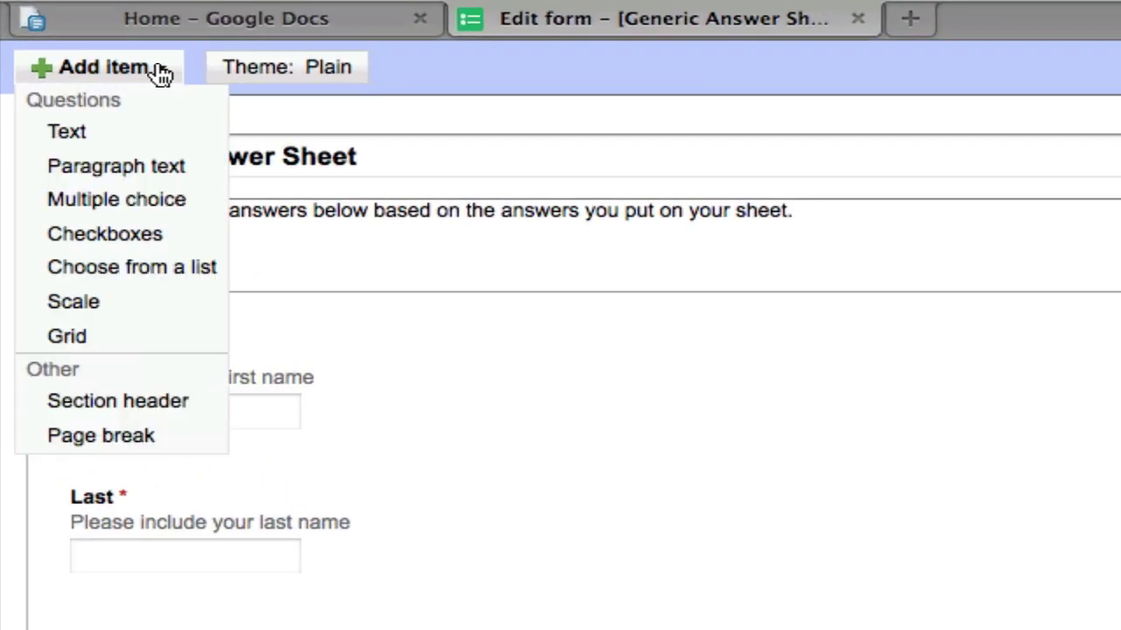
pyautogui.click(136, 267)
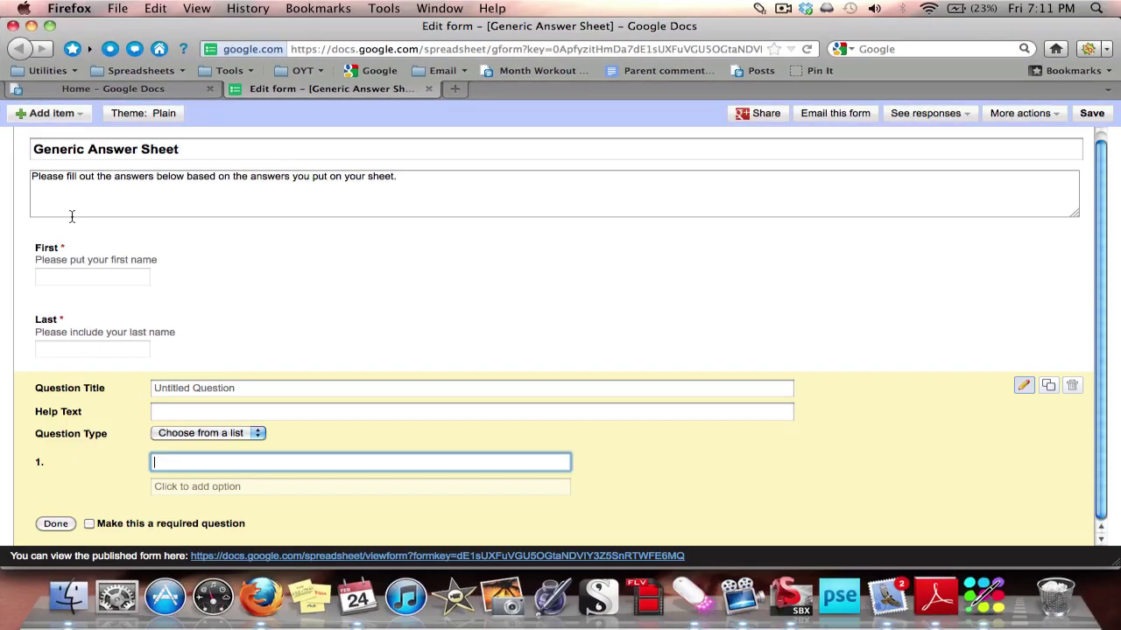
pyautogui.click(190, 390)
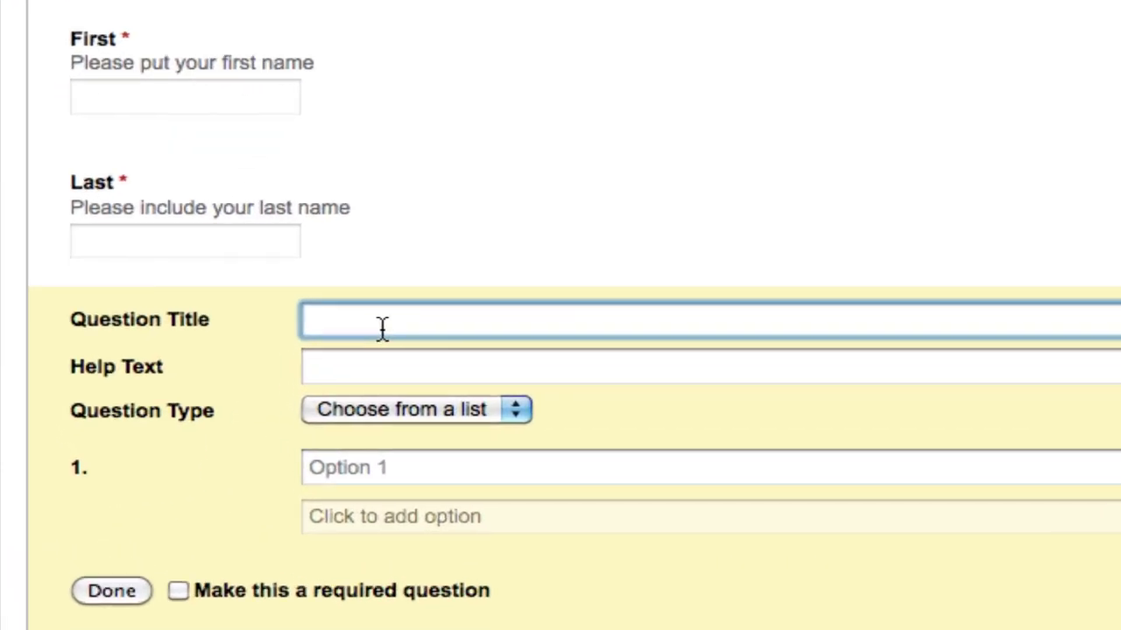
pyautogui.write('Class')
pyautogui.click(309, 366)
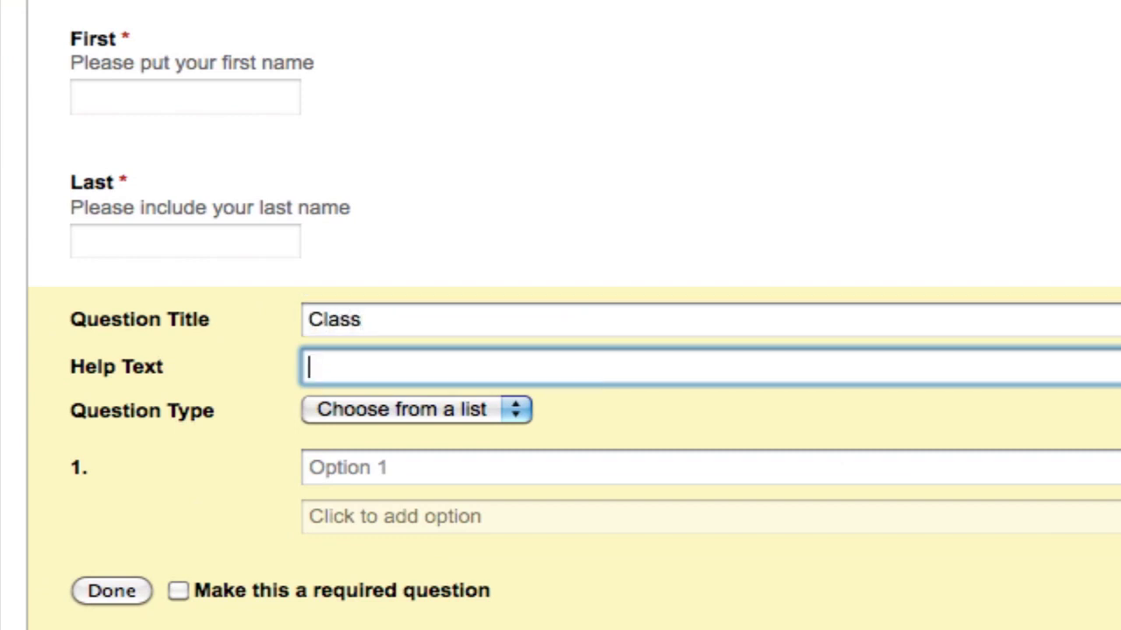
pyautogui.write('Select your teacher and block you have the class.')
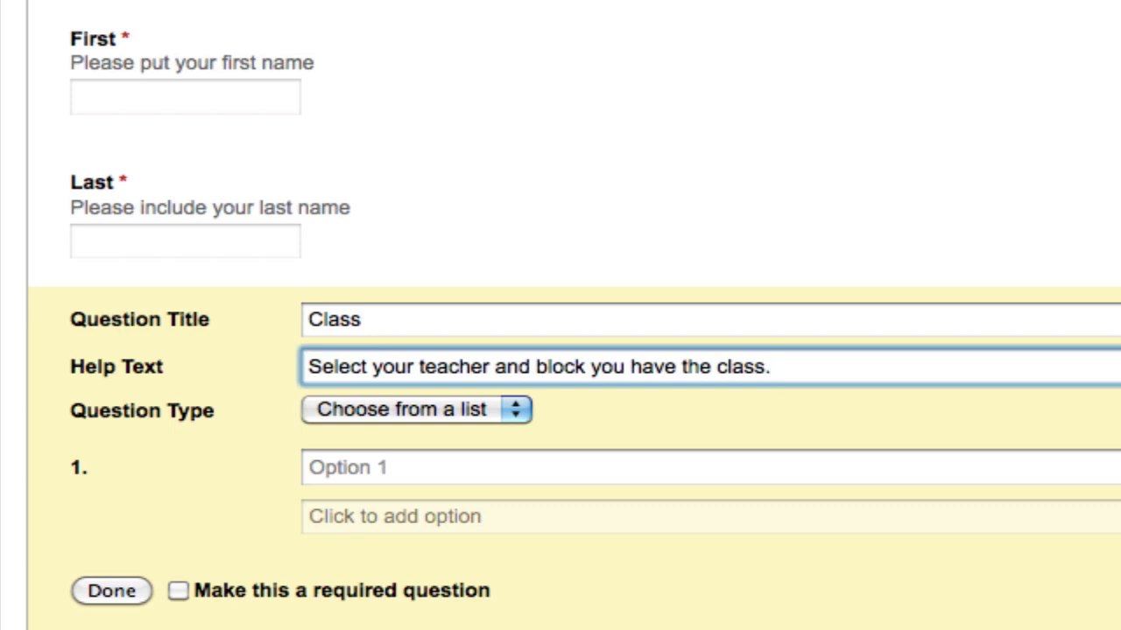
# Step: Enter the Class options Harrison 1, Harrison 2, Harrison 3, Mrs 1, Mrs 2 and Mrs 3
pyautogui.click(511, 469)
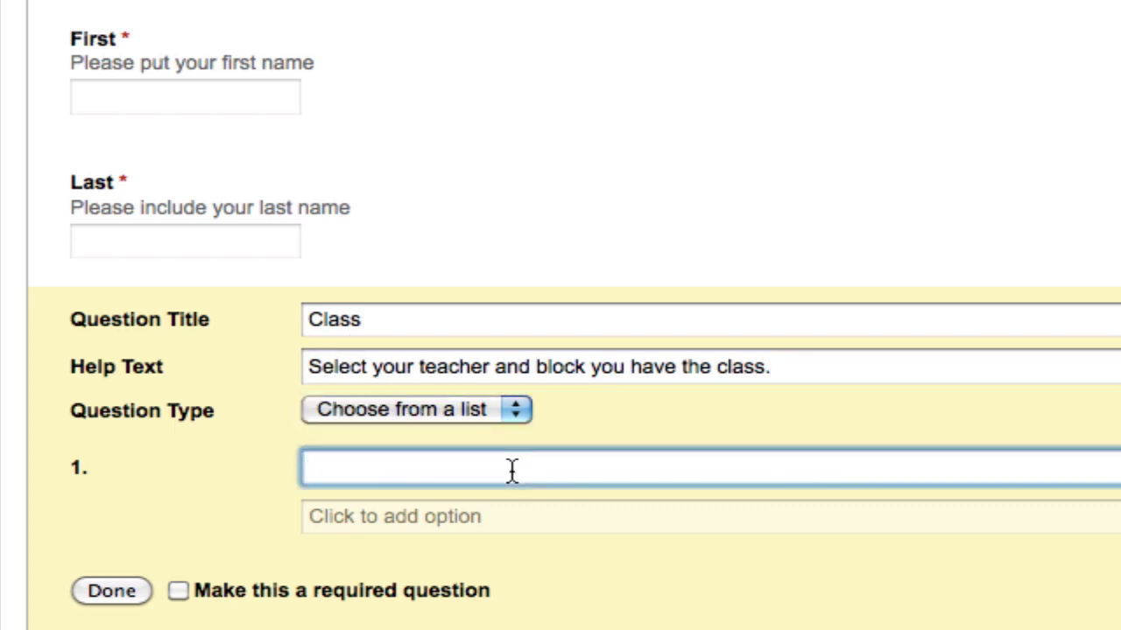
pyautogui.write('Harrison 1')
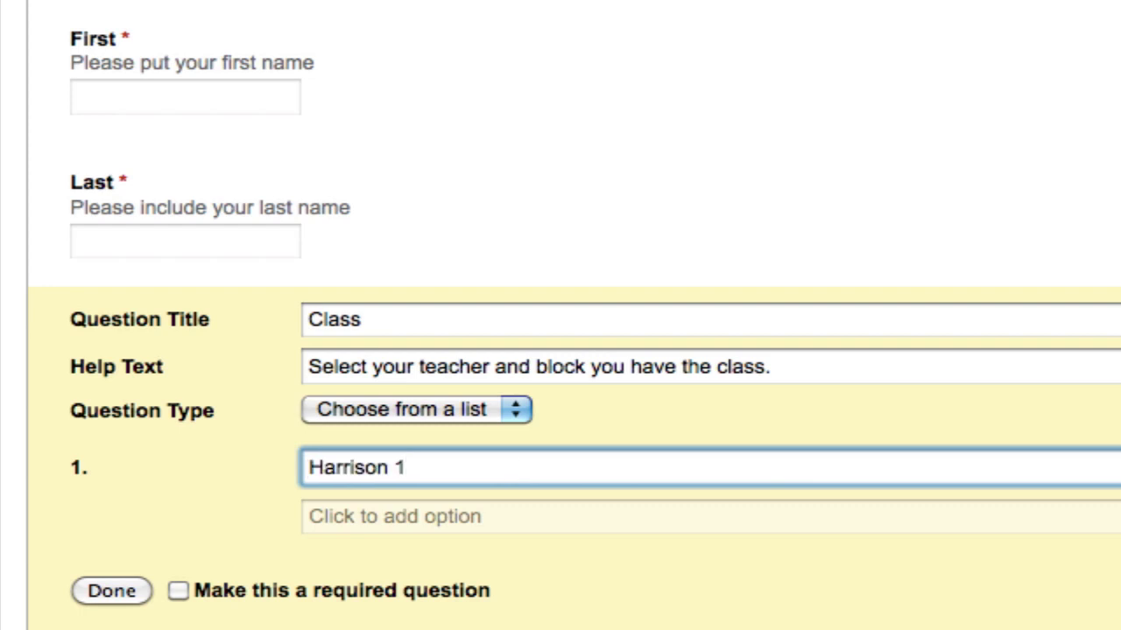
pyautogui.press('Return')
pyautogui.write('Harrison 2')
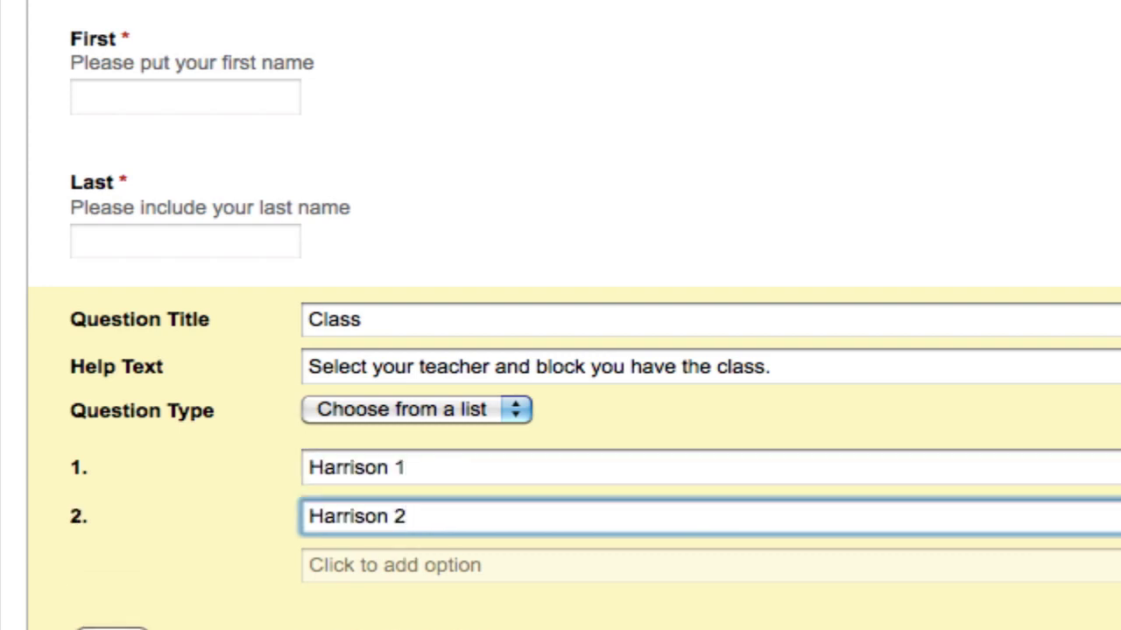
pyautogui.press('Return')
pyautogui.write('Harrison 3')
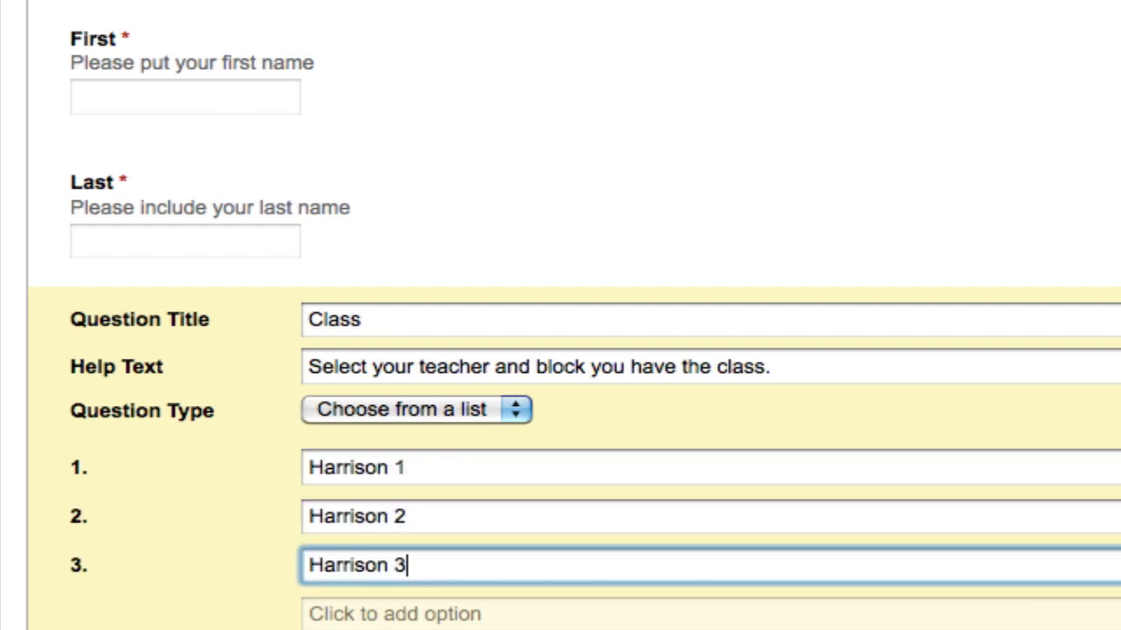
pyautogui.press('Return')
pyautogui.write('Mrs 1')
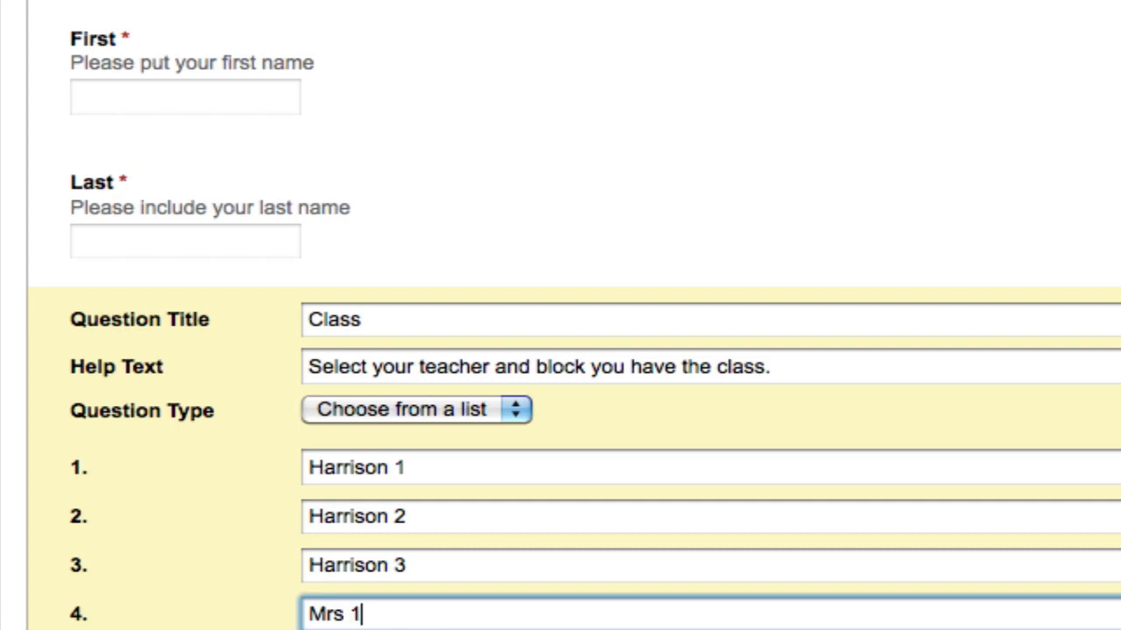
pyautogui.press('Return')
pyautogui.write('Mrs 2')
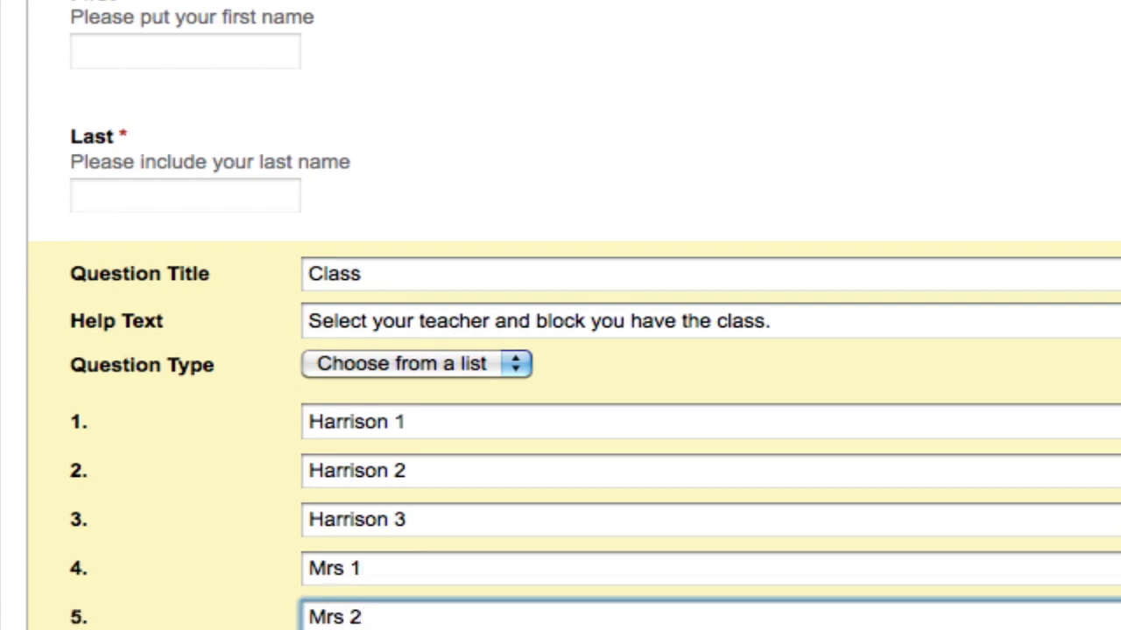
pyautogui.press('Return')
pyautogui.write('mr')
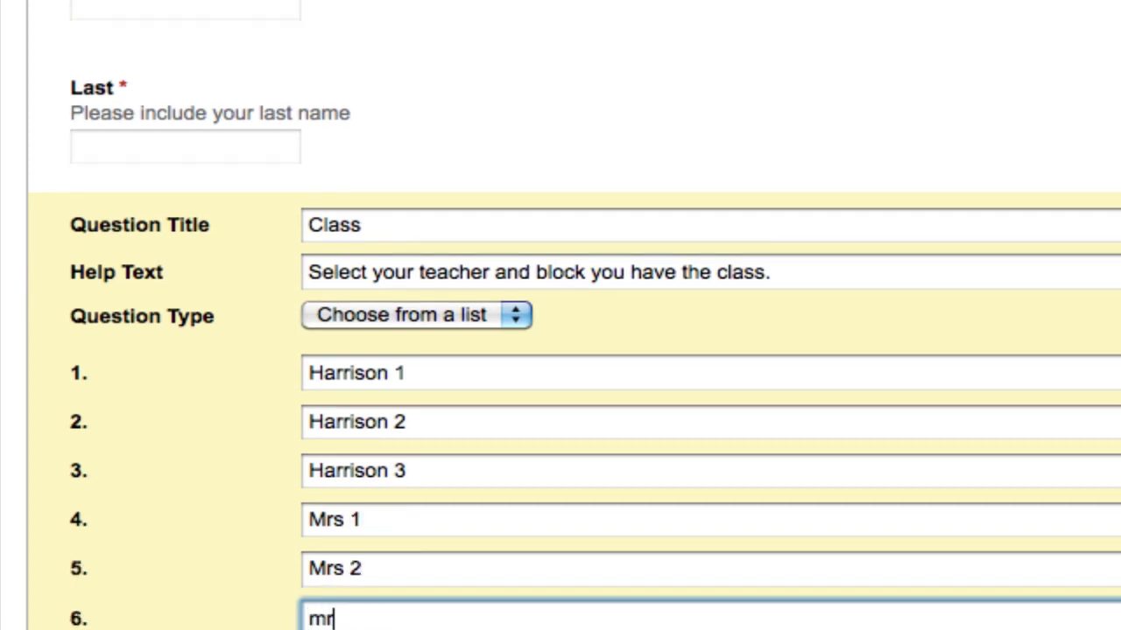
pyautogui.press('BackSpace')
pyautogui.press('BackSpace')
pyautogui.write('Mrs 3')
# Step: Mark the Class question as required
pyautogui.scroll(-3, 560, 350)
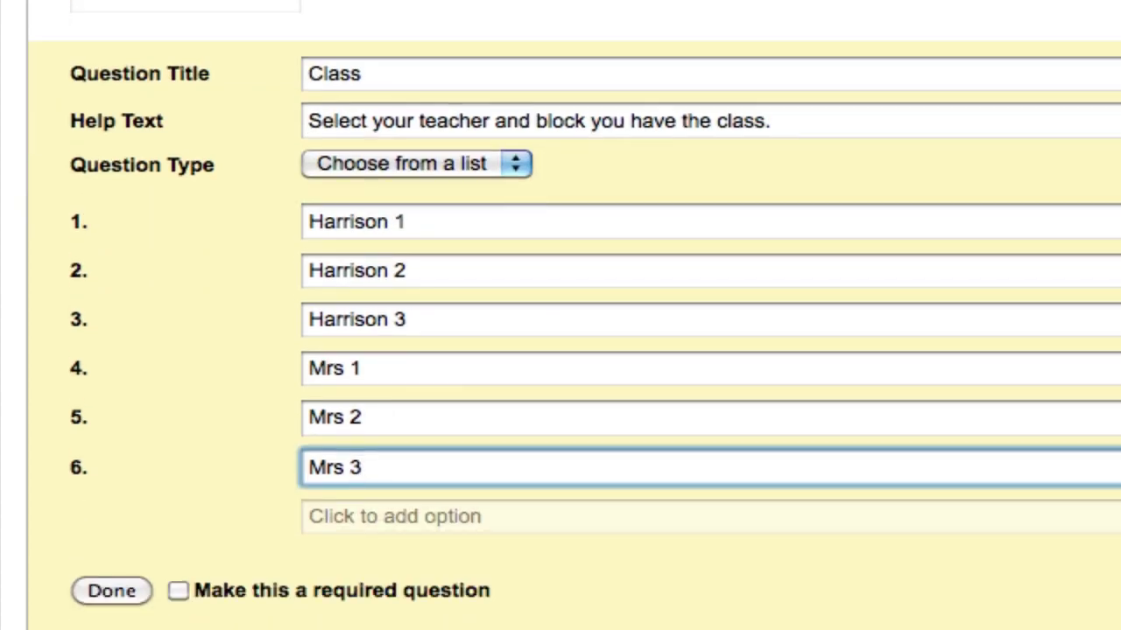
pyautogui.click(177, 590)
pyautogui.click(51, 113)
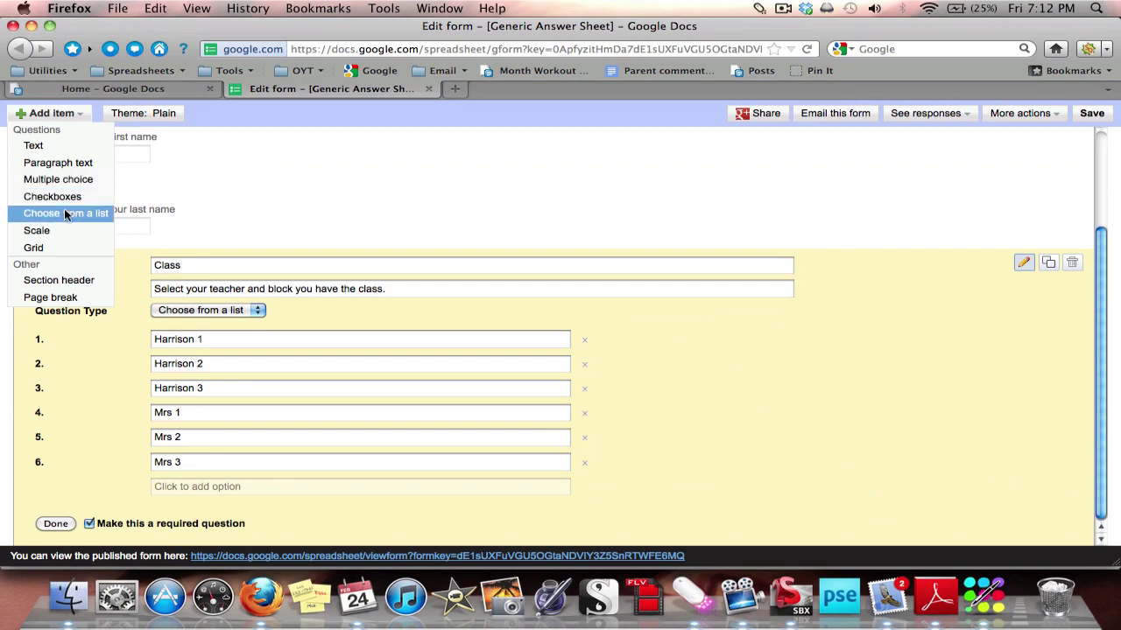
# Step: Add a list question titled '#1' with help text about using the hard copy to answer
pyautogui.click(66, 213)
pyautogui.click(187, 391)
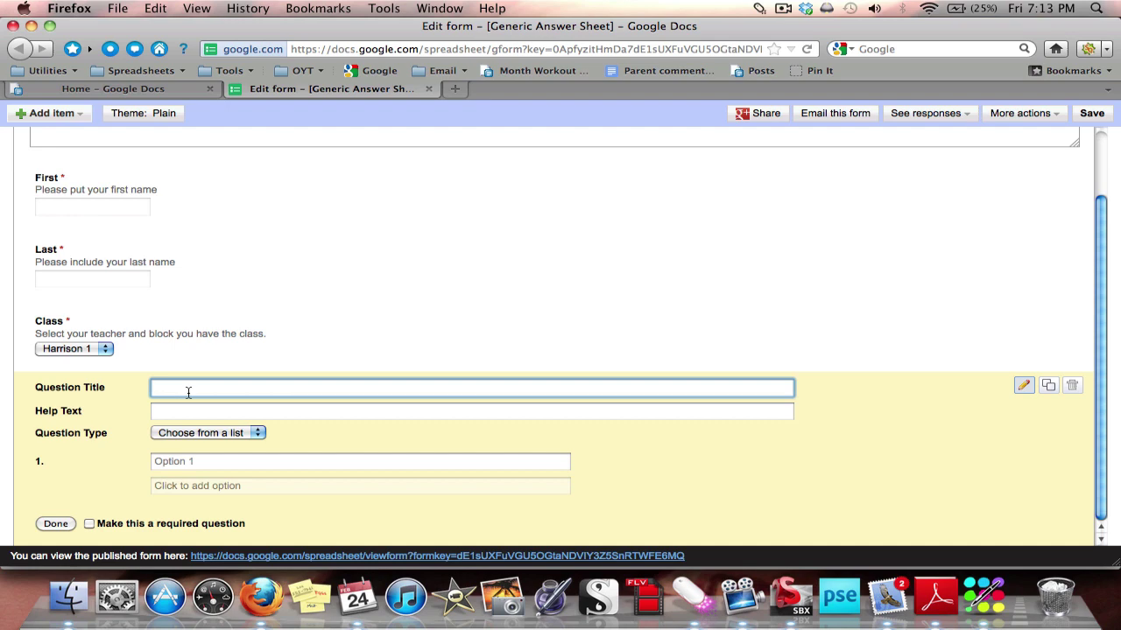
pyautogui.write('#1')
pyautogui.click(190, 412)
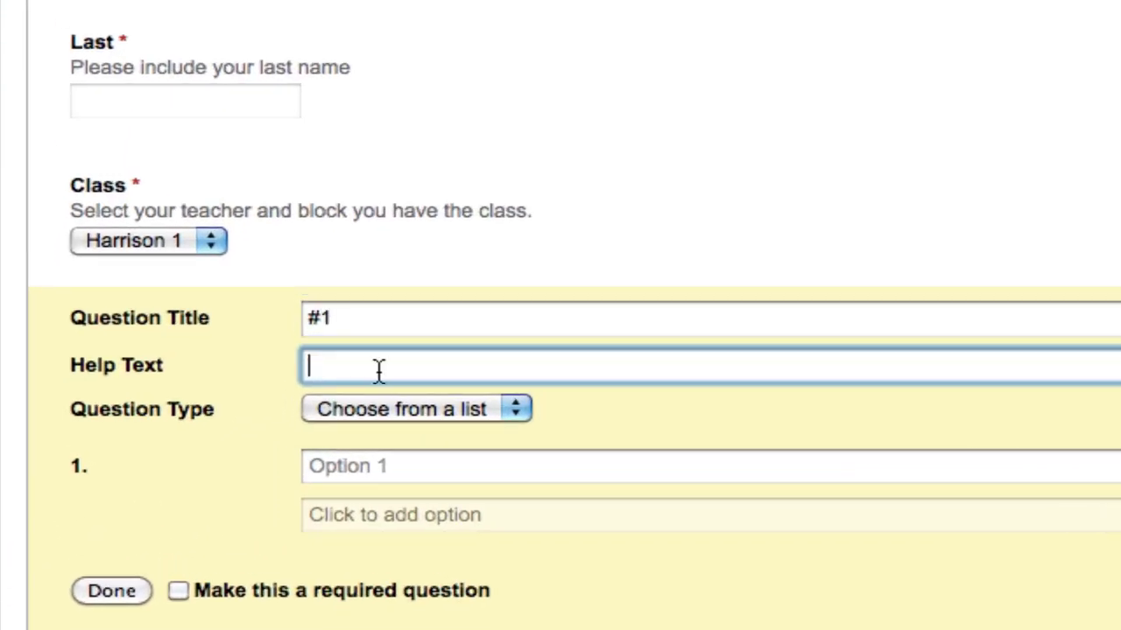
pyautogui.write('Pse your hard copy to fill in the answer for this question.')
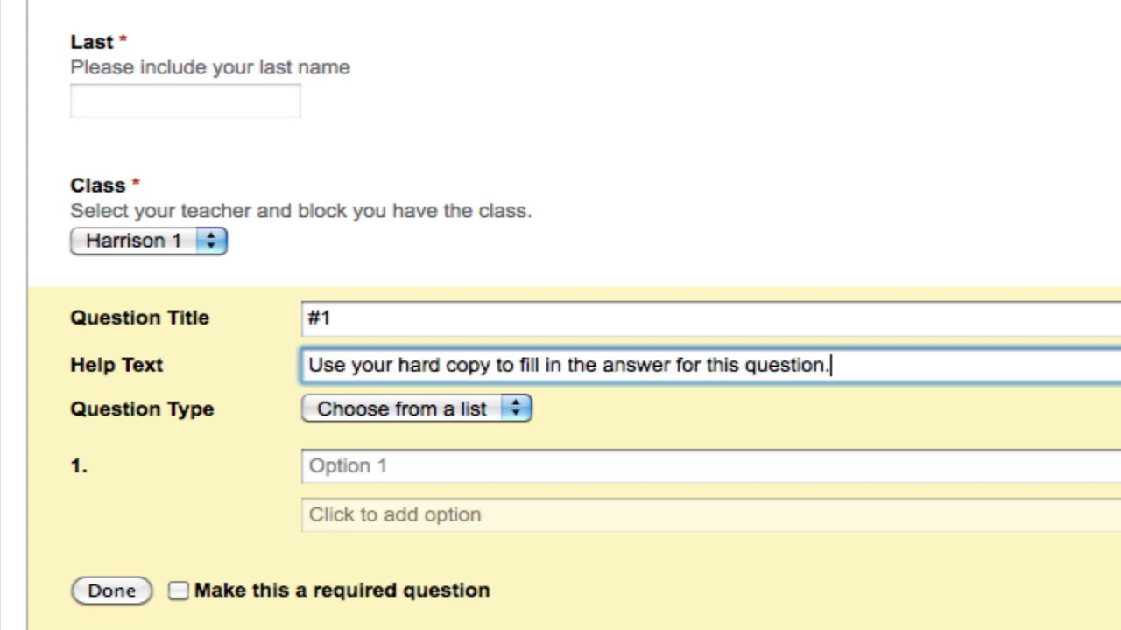
# Step: Enter answer choices A, B, C and D for question #1
pyautogui.click(510, 464)
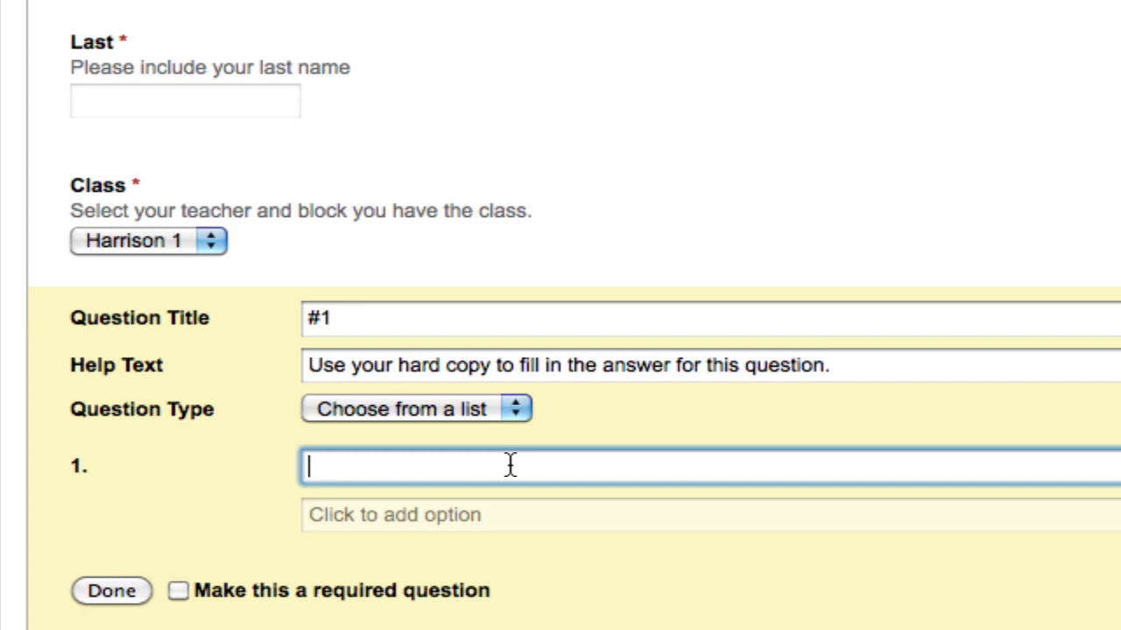
pyautogui.write('A')
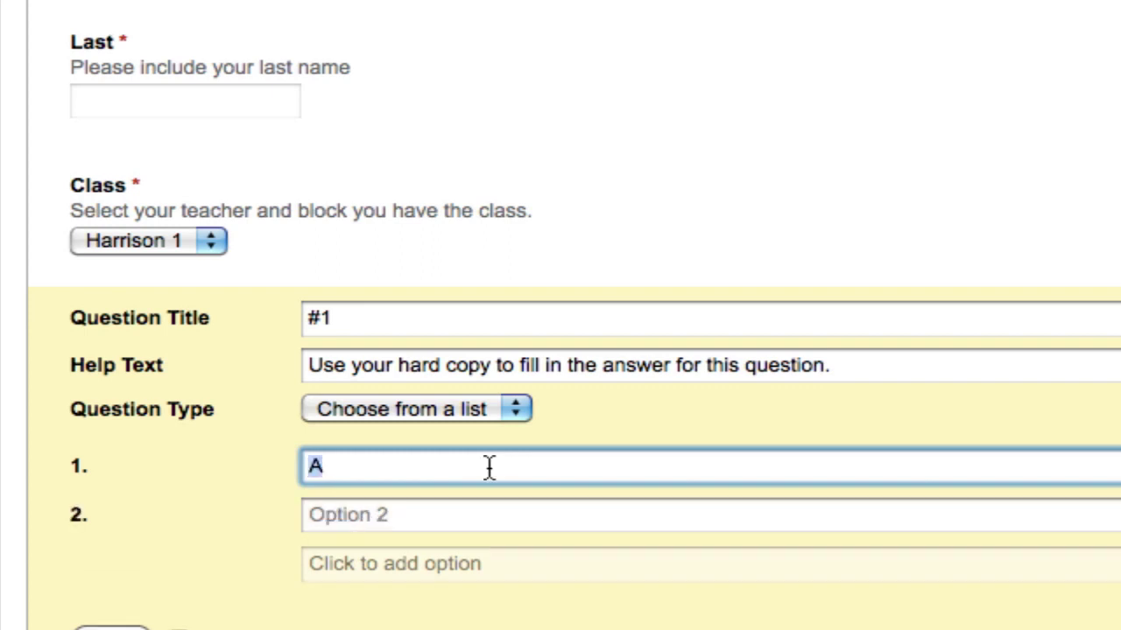
pyautogui.press('BackSpace')
pyautogui.click(700, 515)
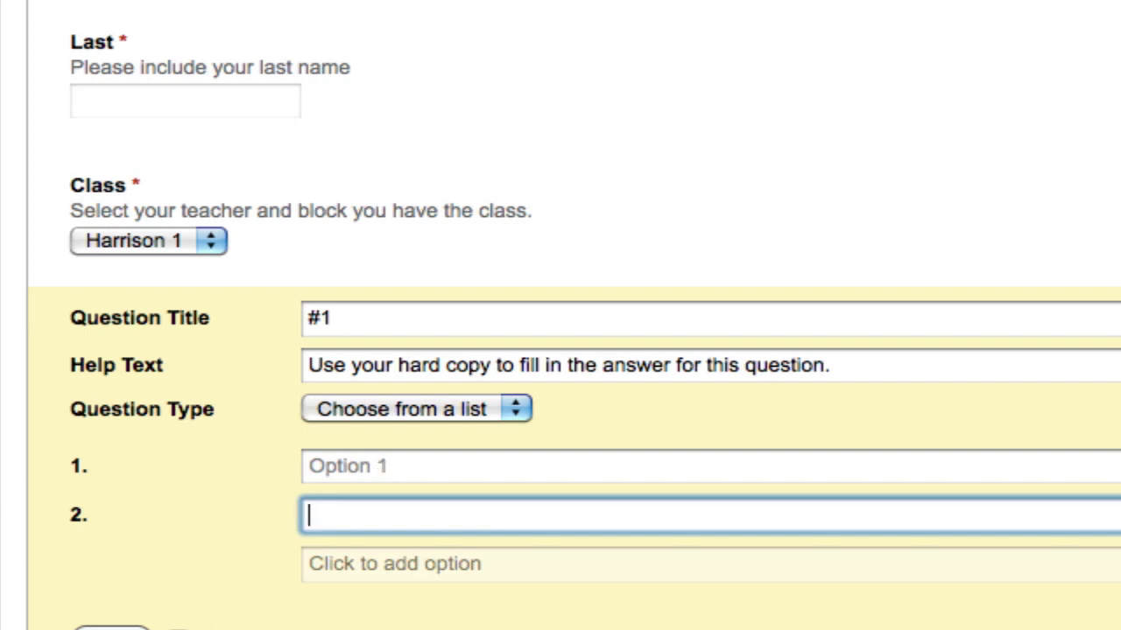
pyautogui.write('A')
pyautogui.press('Return')
pyautogui.write('B')
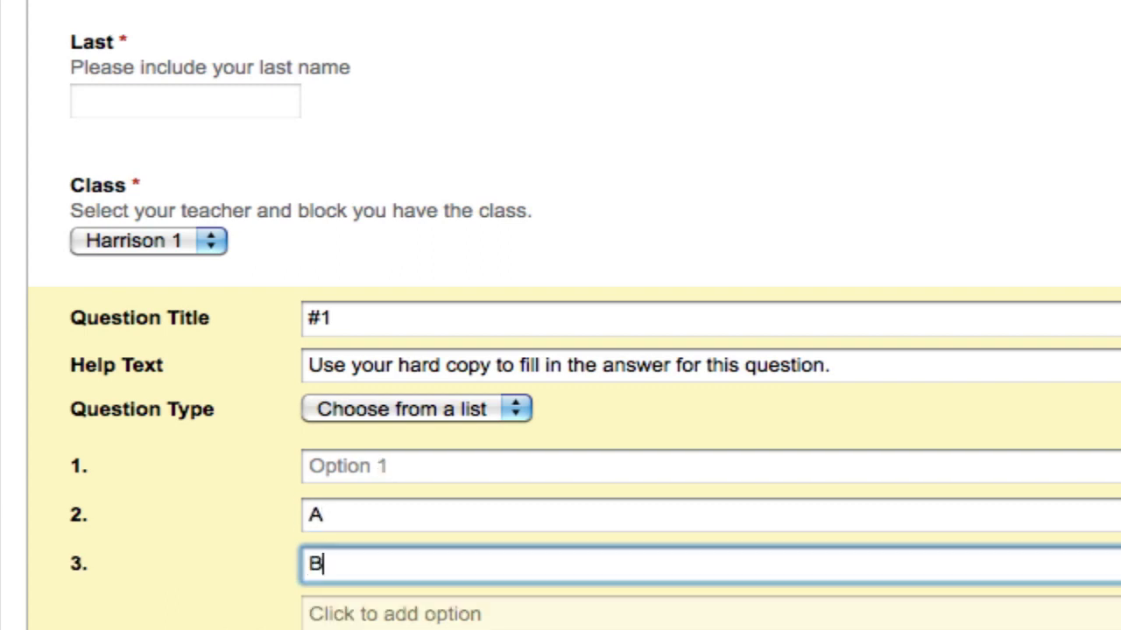
pyautogui.press('Return')
pyautogui.write('C')
pyautogui.press('Return')
pyautogui.write('D')
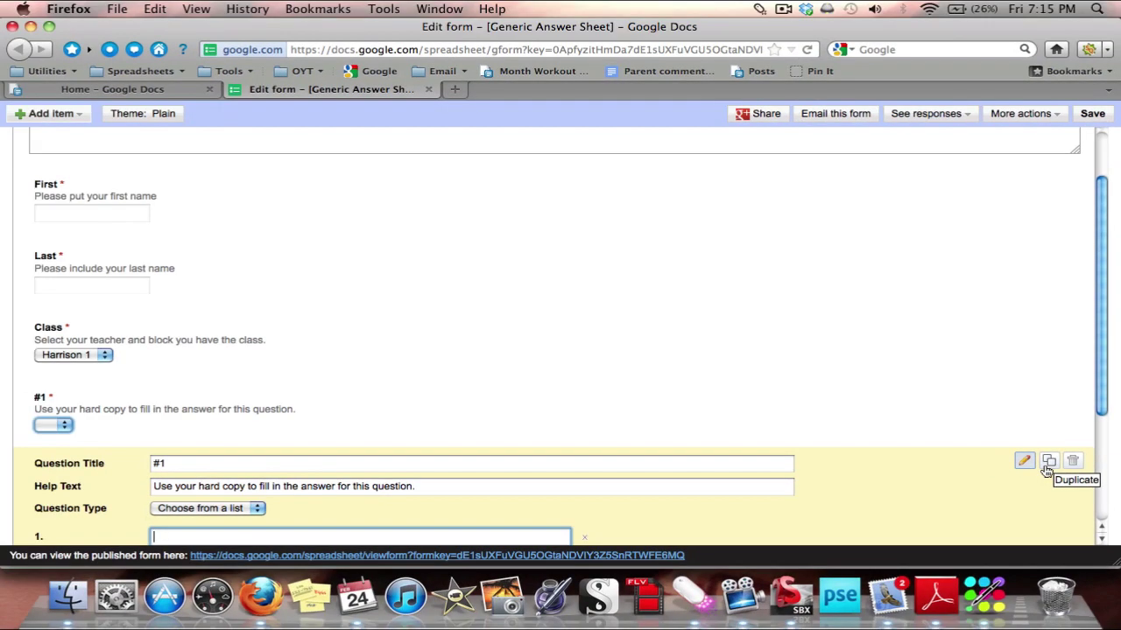
# Step: Duplicate question #1 six times
pyautogui.click(1047, 469)
pyautogui.click(1047, 468)
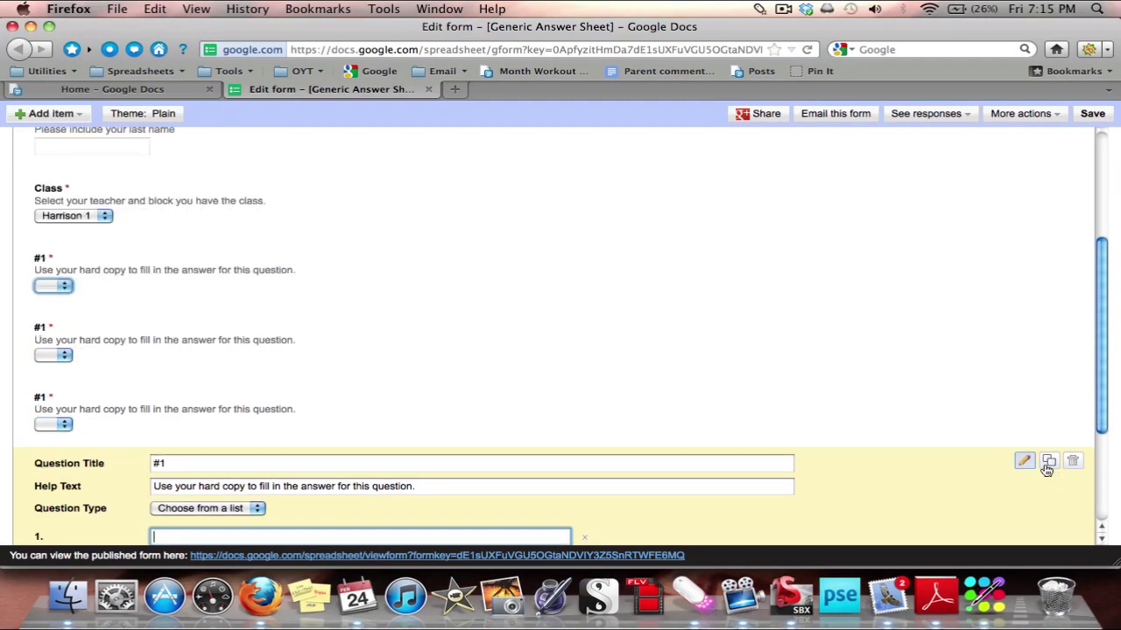
pyautogui.click(1047, 469)
pyautogui.click(1047, 468)
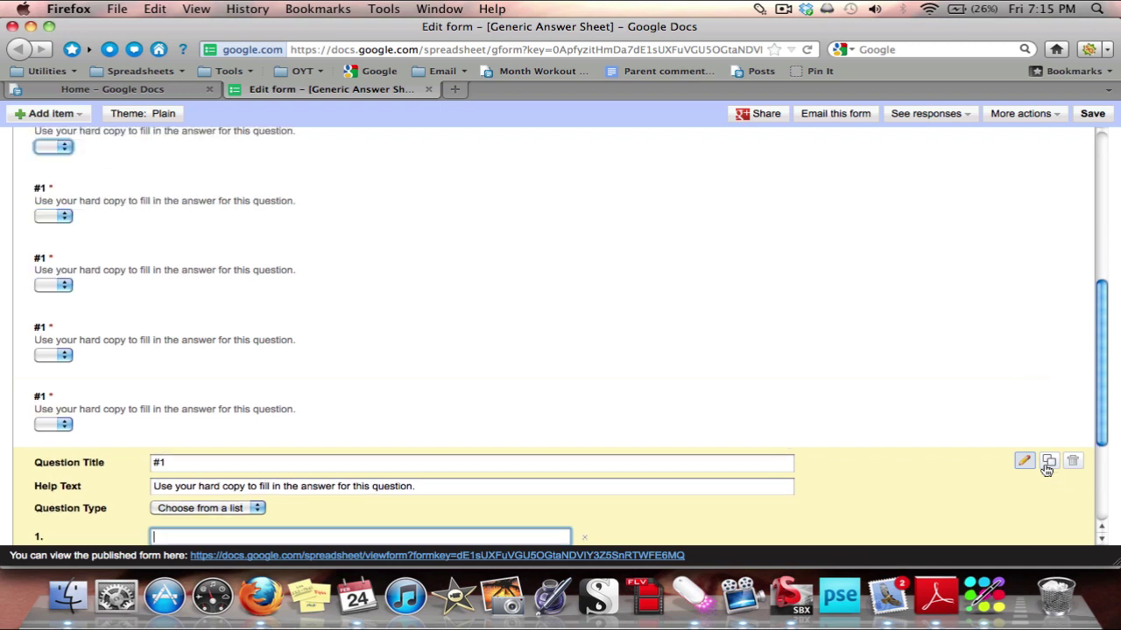
pyautogui.click(1047, 468)
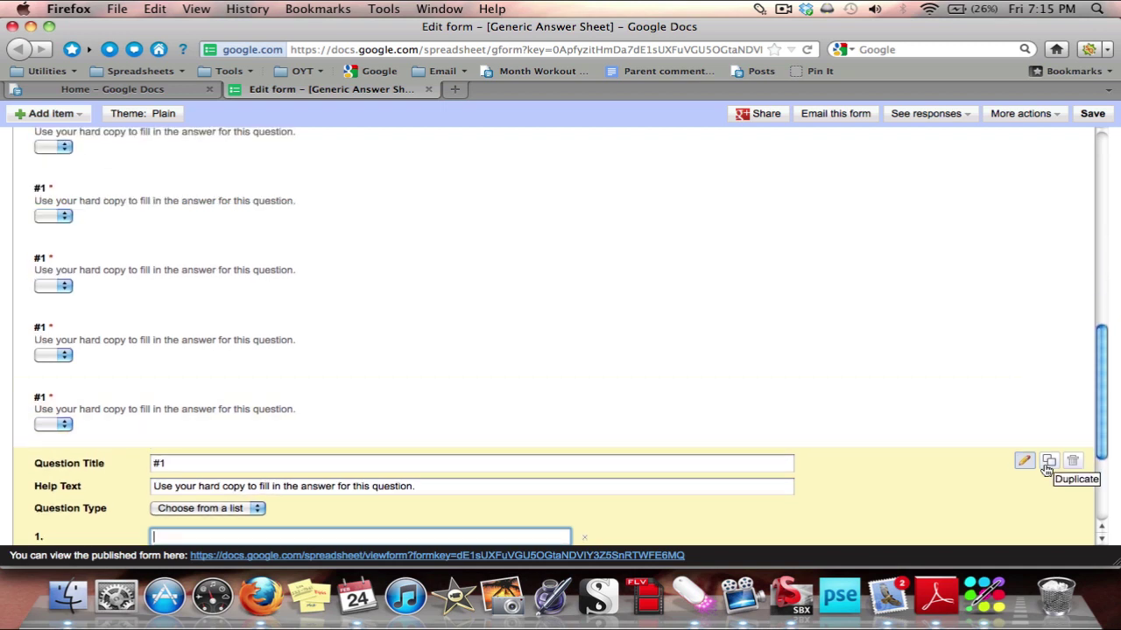
pyautogui.click(1047, 468)
pyautogui.scroll(15, 767, 379)
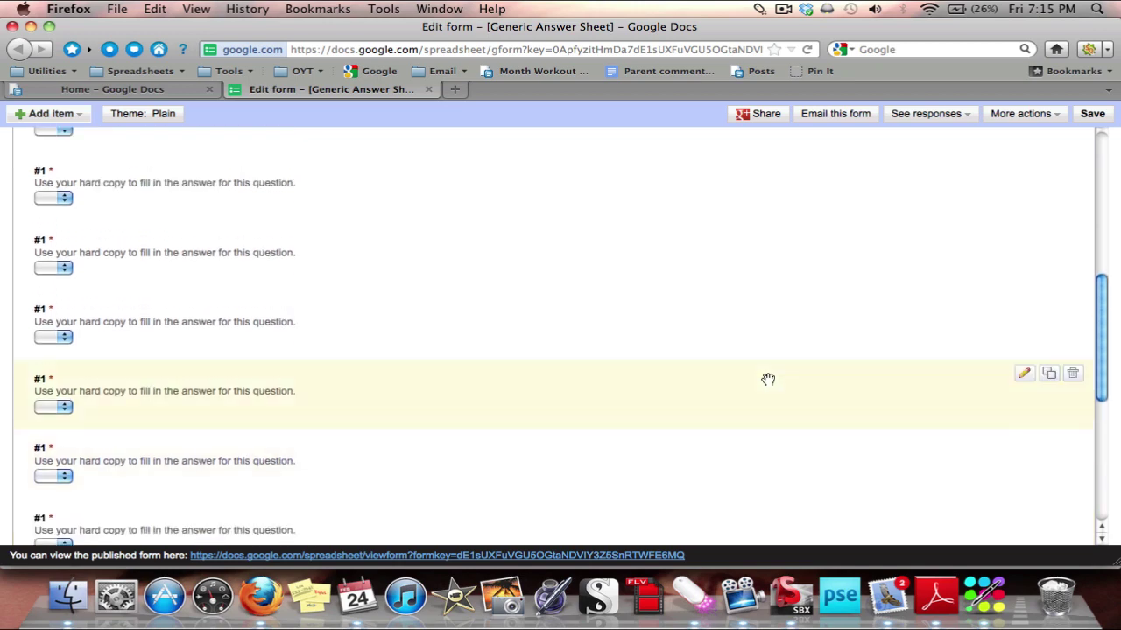
pyautogui.scroll(-2, 768, 379)
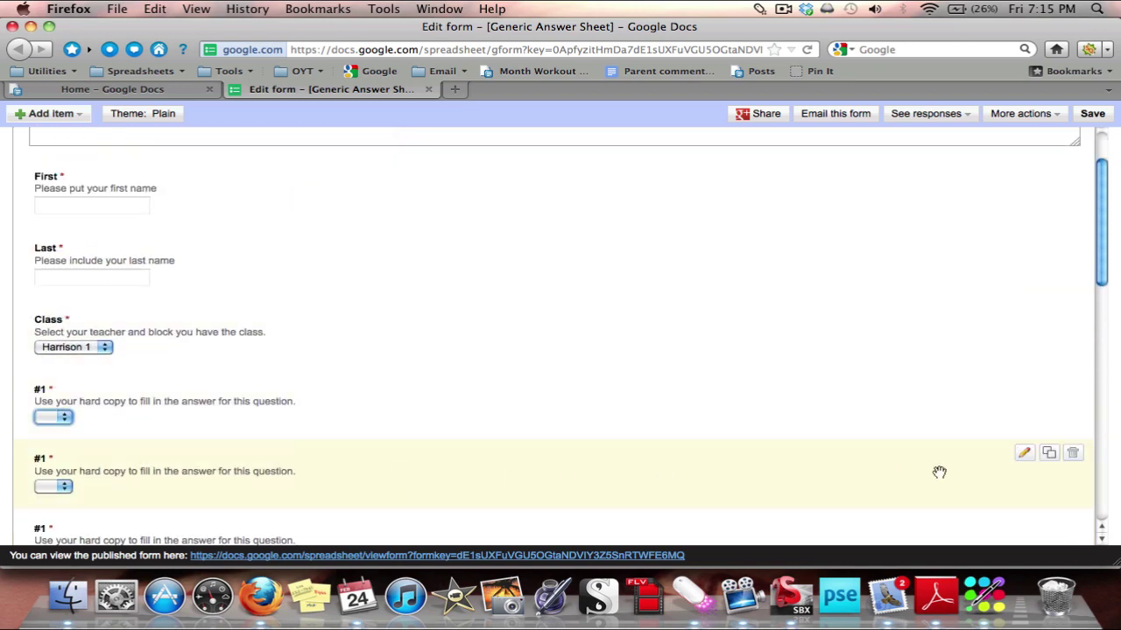
# Step: Open the second #1 copy and edit its title to renumber it
pyautogui.click(1024, 455)
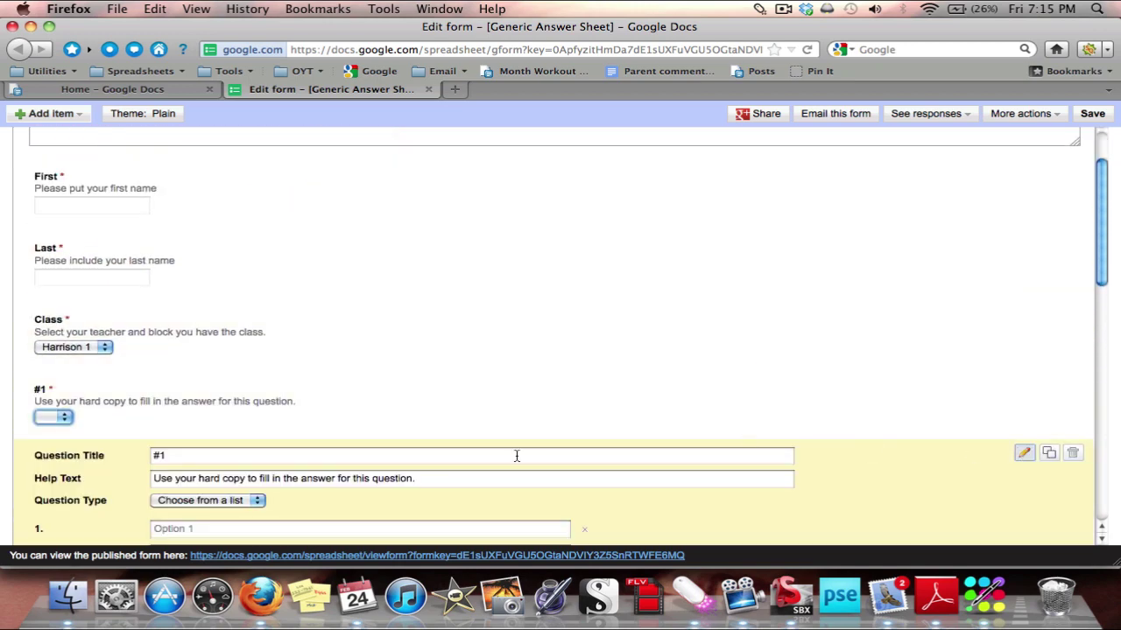
pyautogui.click(162, 457)
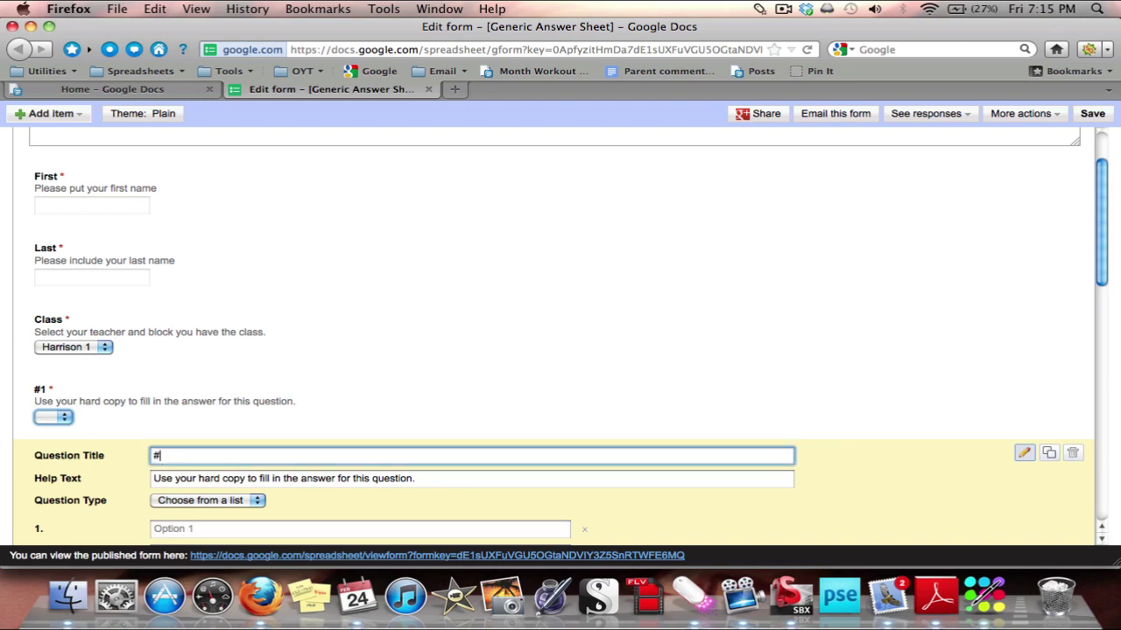
pyautogui.scroll(-3, 253, 461)
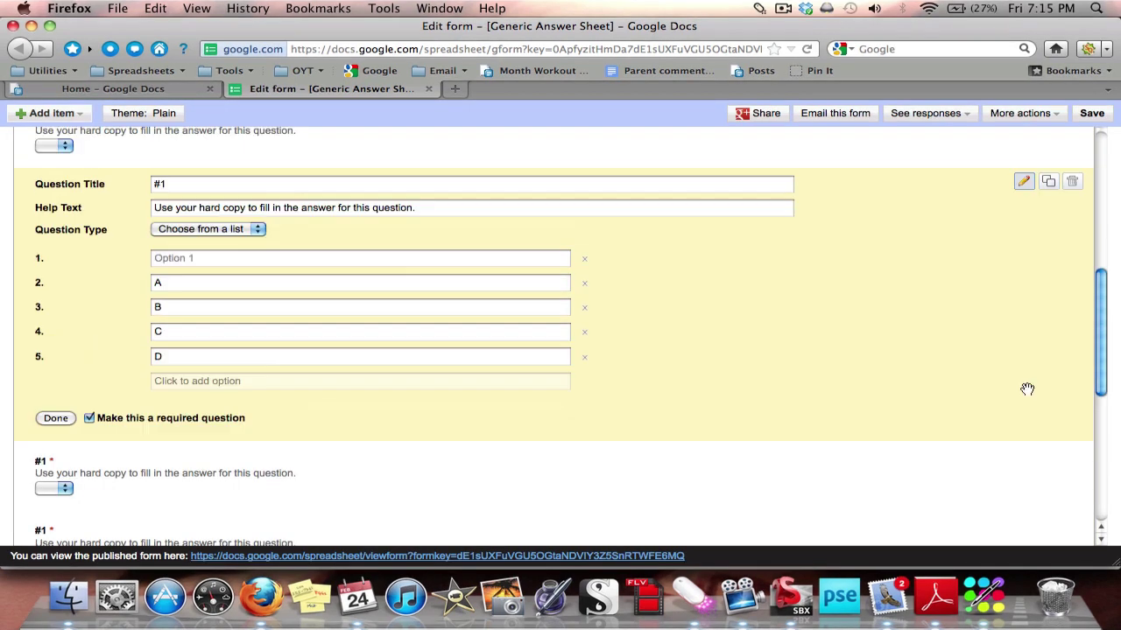
pyautogui.click(240, 188)
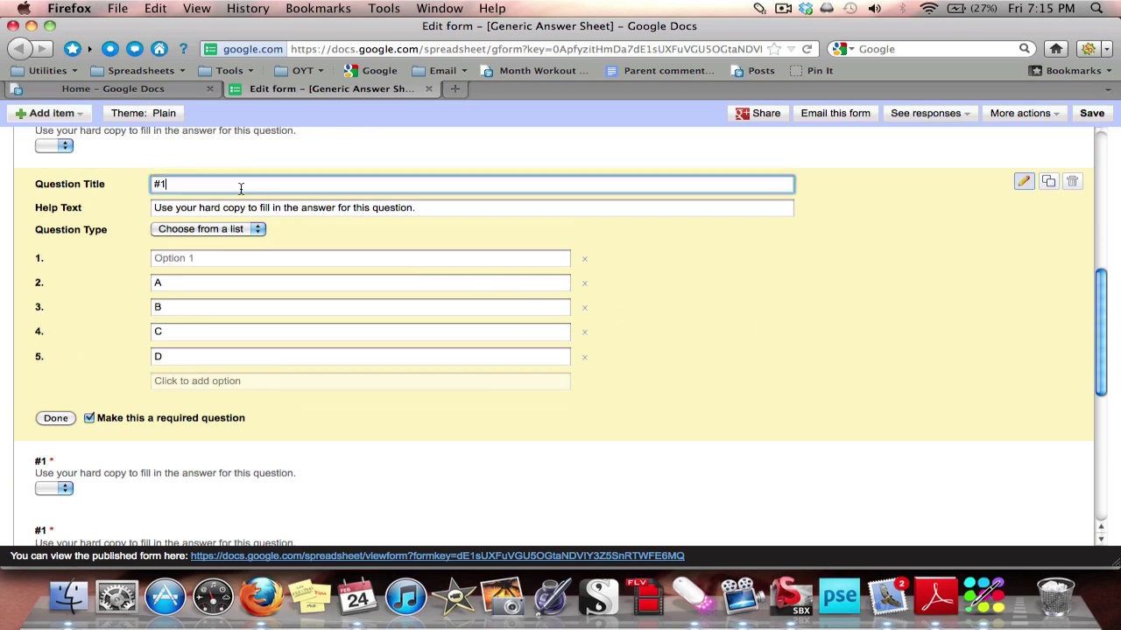
pyautogui.scroll(-2, 685, 217)
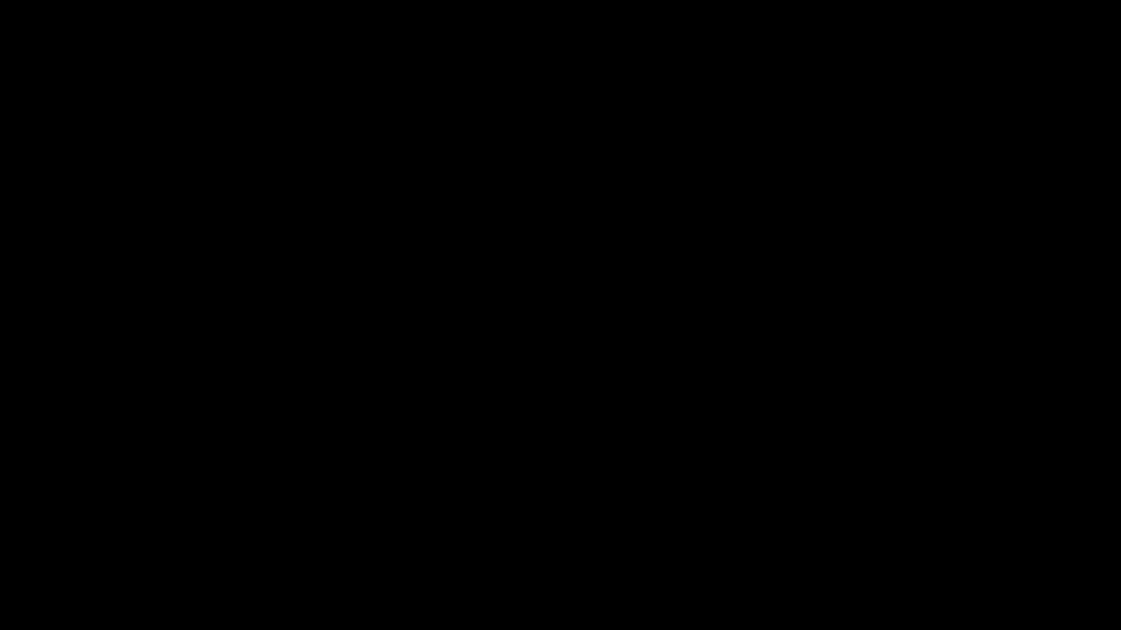
# Step: Save the Generic Answer Sheet form with its renumbered answer questions
pyautogui.scroll(5, 612, 373)
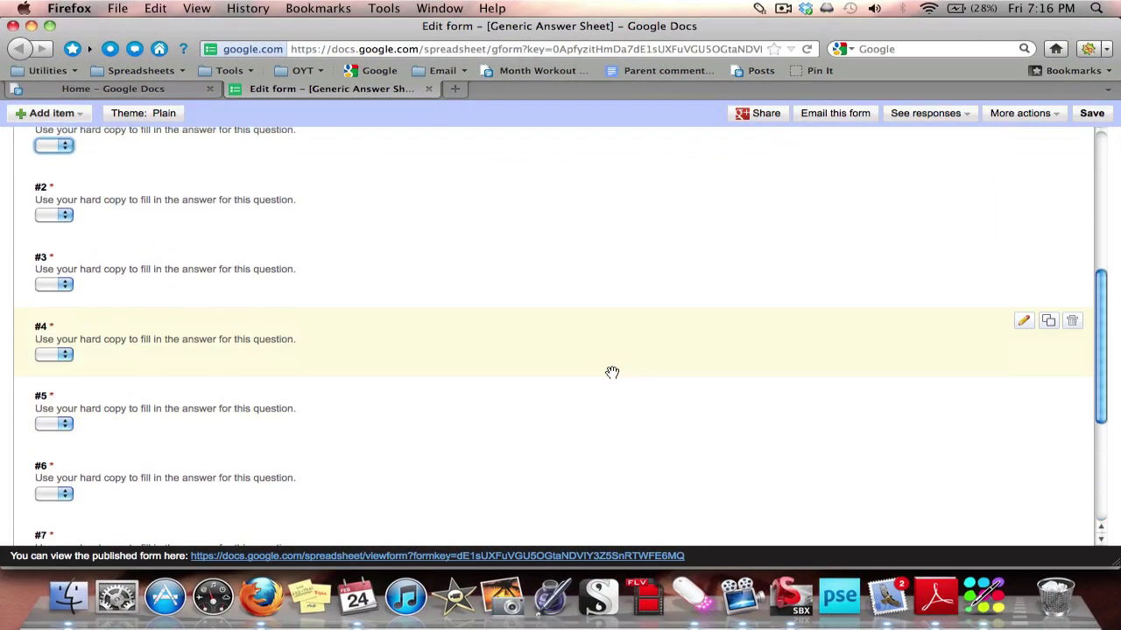
pyautogui.scroll(4, 612, 373)
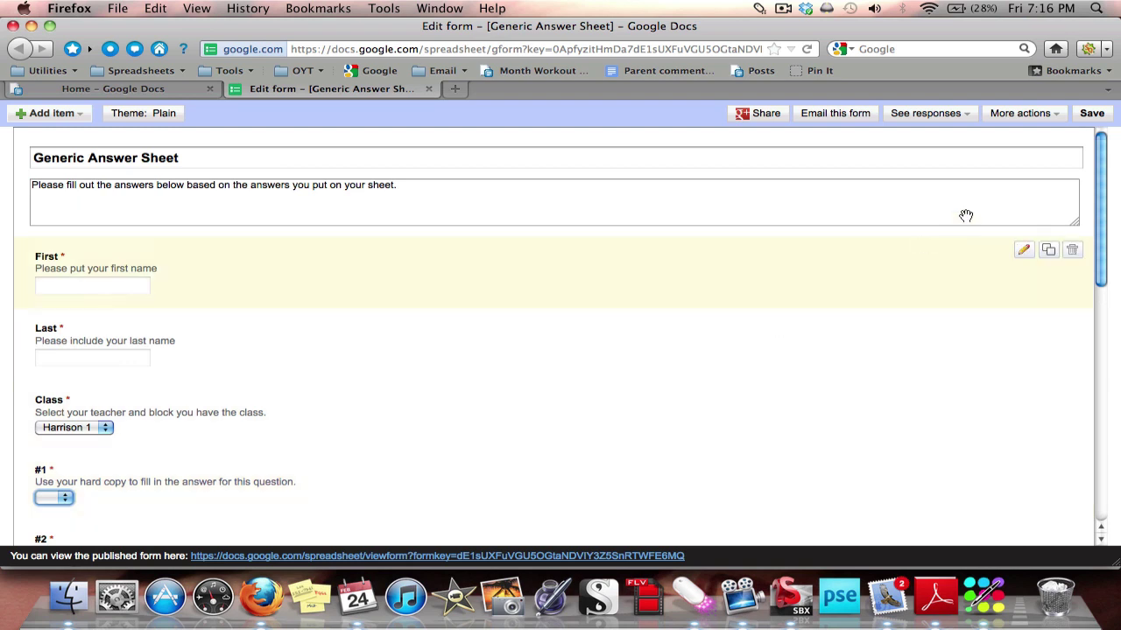
pyautogui.click(1091, 115)
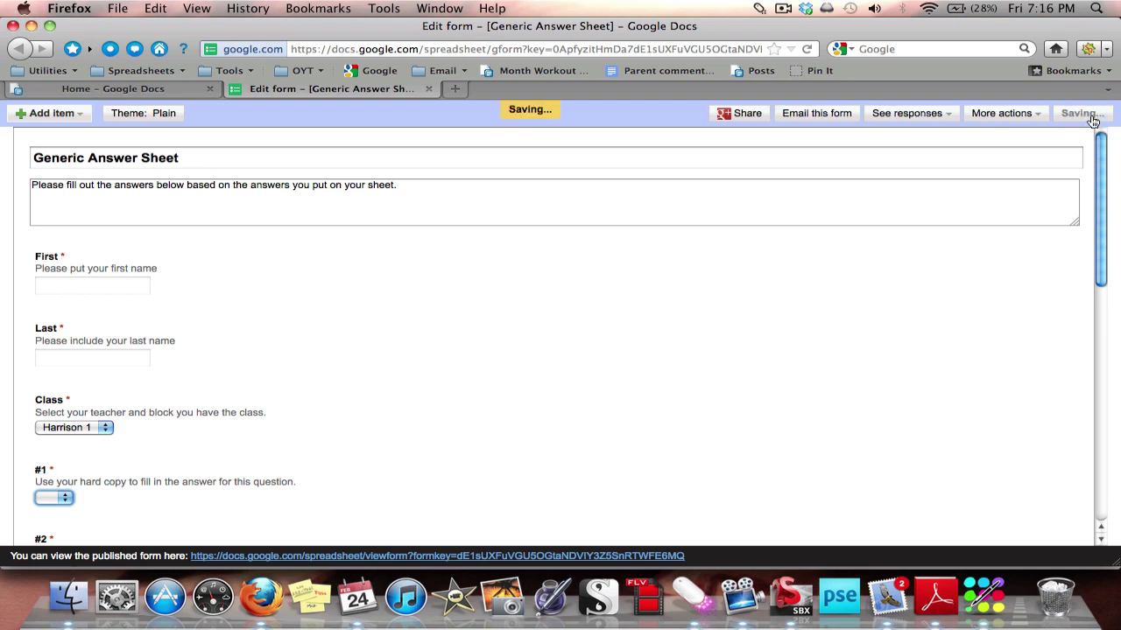